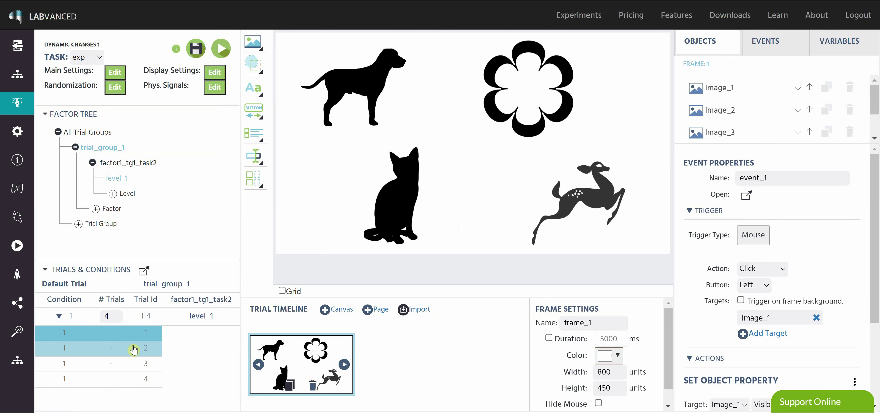
Step: Look through the image layouts of all four trials of the exp task and collapse the trial list
click(133, 347)
click(133, 362)
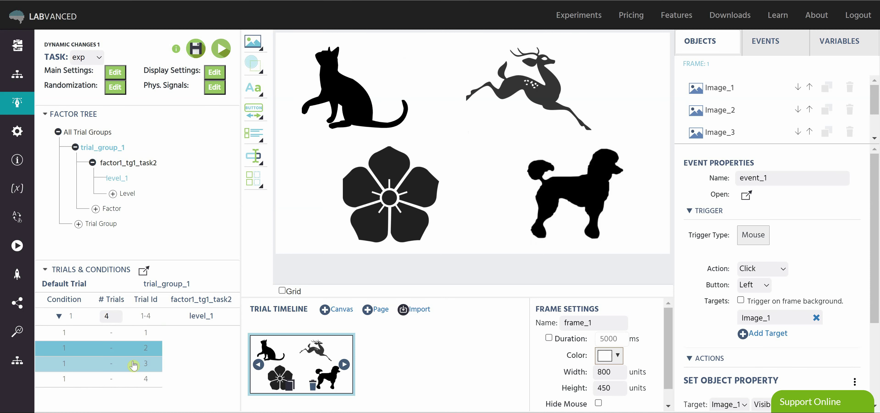
click(137, 378)
click(139, 334)
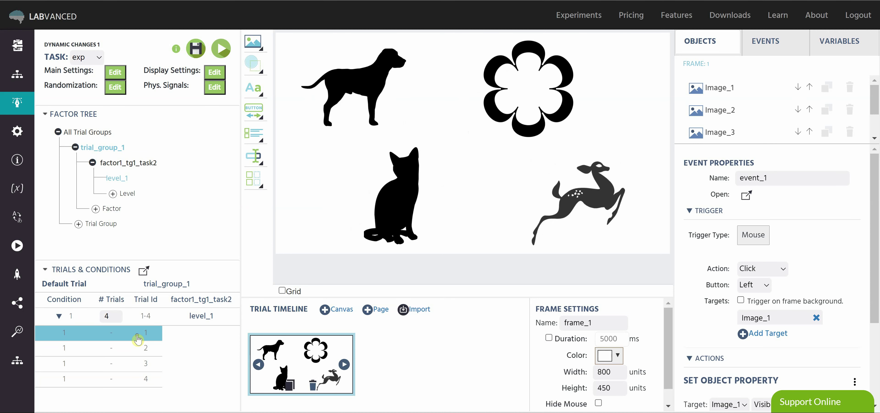
click(58, 319)
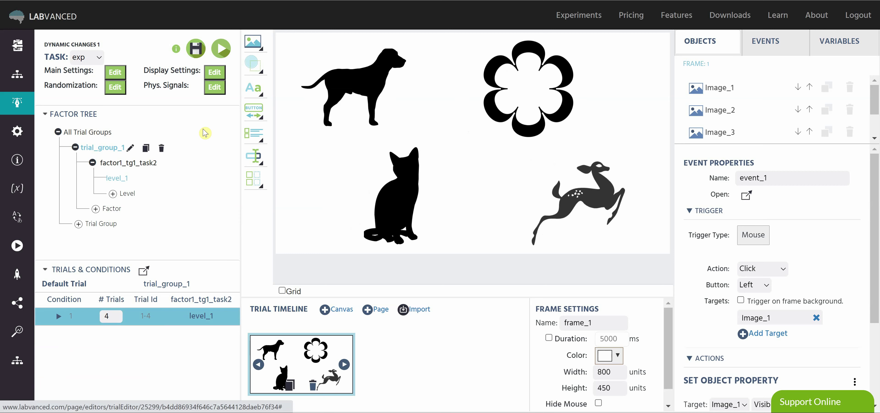
Step: Start a test run of the study and play the first trial by selecting the deer, the cat and the flower
click(224, 57)
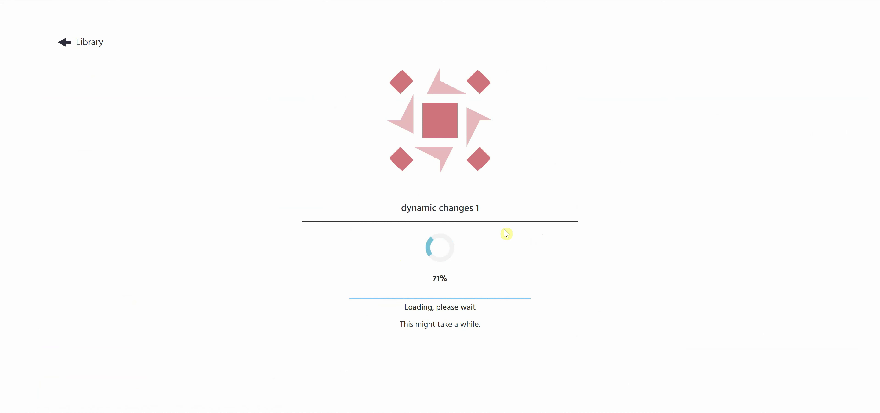
click(453, 314)
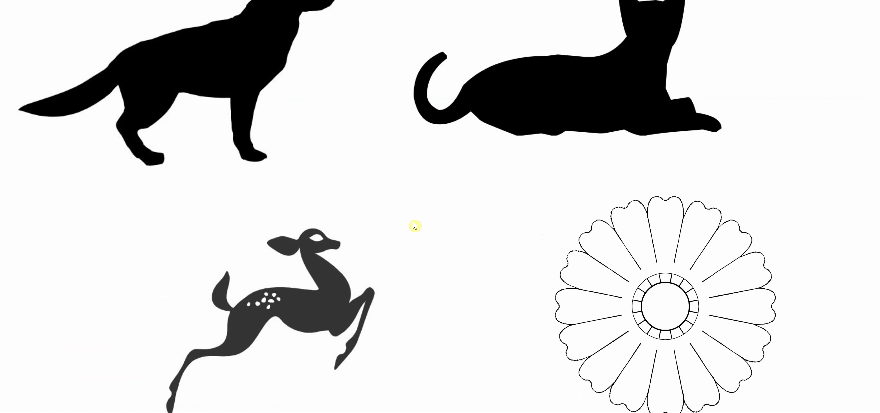
click(285, 275)
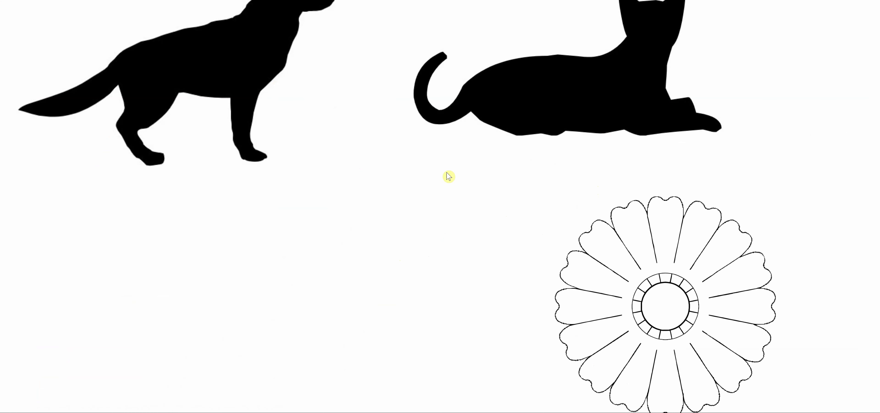
click(586, 84)
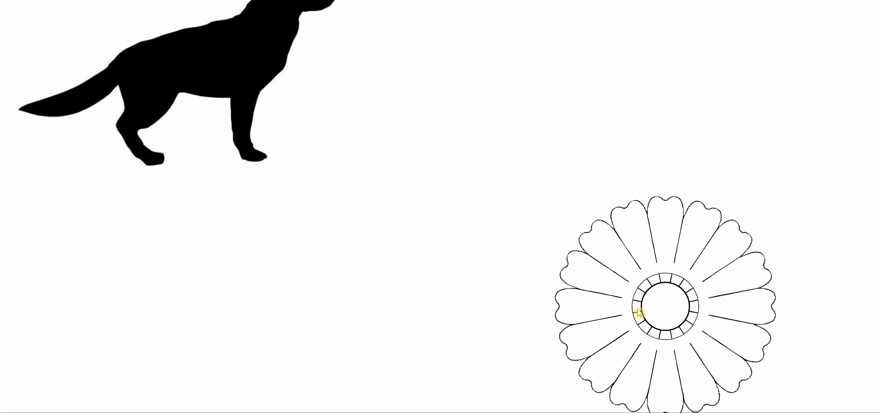
click(687, 307)
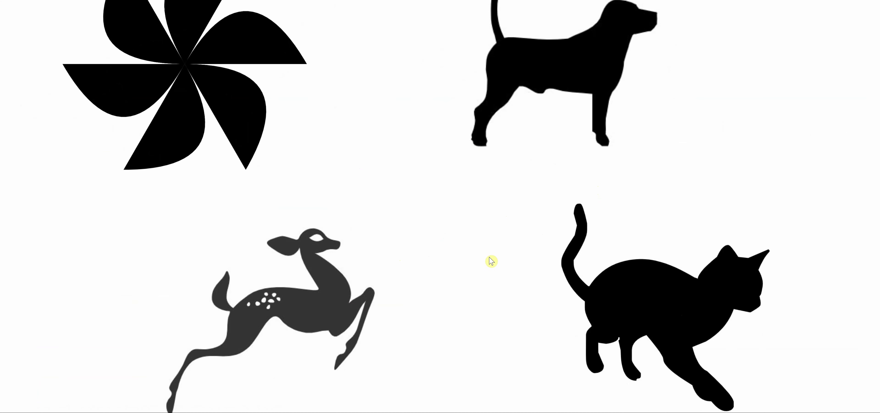
Step: Play the second trial by selecting the deer, the cat, the dog and finally the black flower
click(323, 312)
click(641, 312)
click(613, 109)
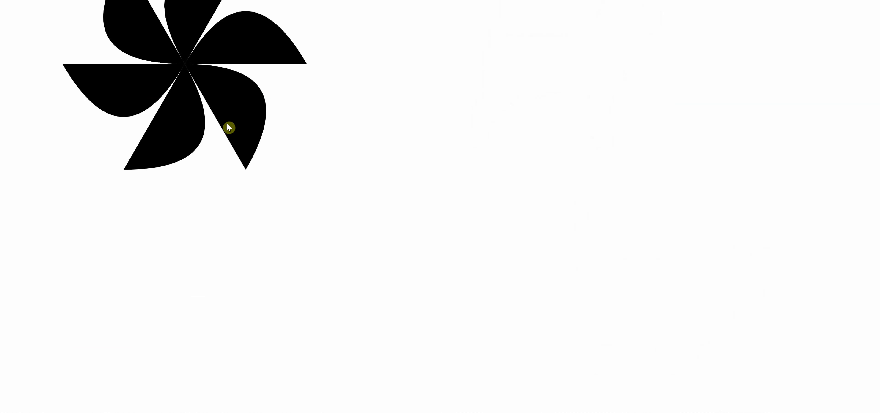
click(226, 126)
Step: Play the last two trials, selecting the cat and flower in the third and the cat, dog and flower in the fourth
click(256, 252)
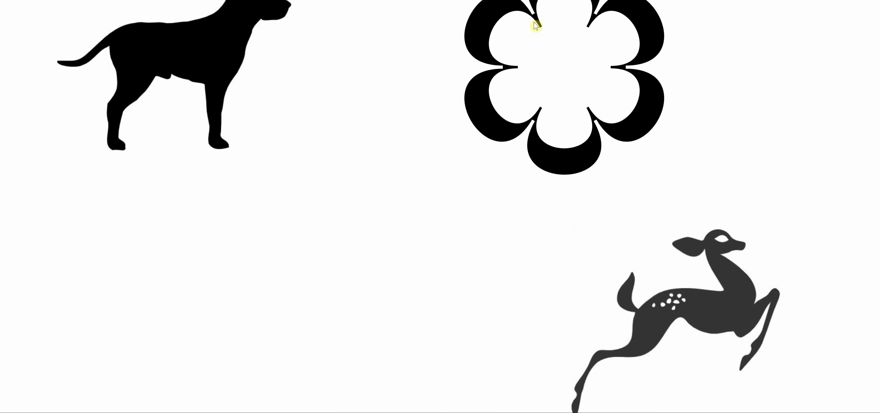
click(558, 71)
click(536, 66)
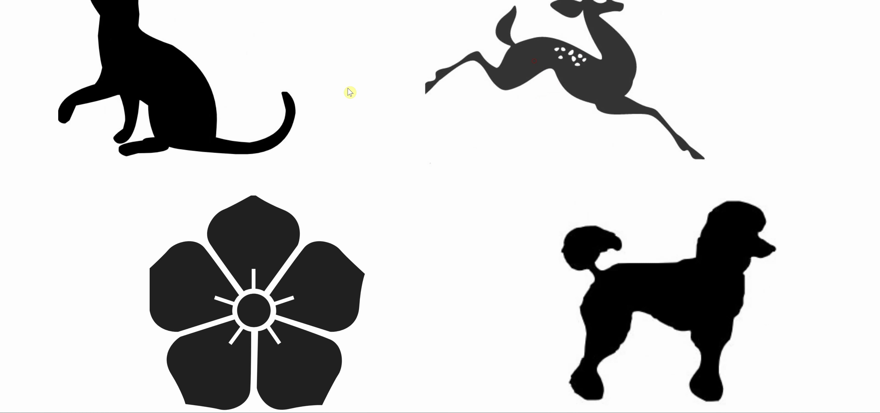
click(209, 102)
click(611, 296)
click(258, 309)
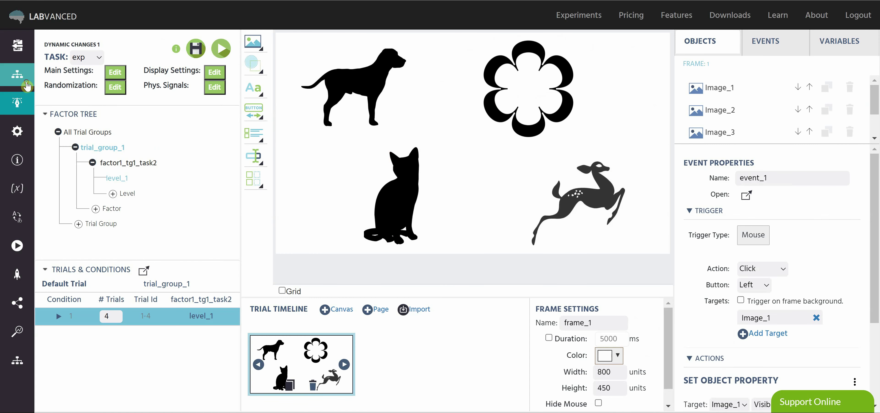
Step: Add a task named task_3 that starts with a canvas frame to the study design and open it for editing
click(17, 74)
click(253, 202)
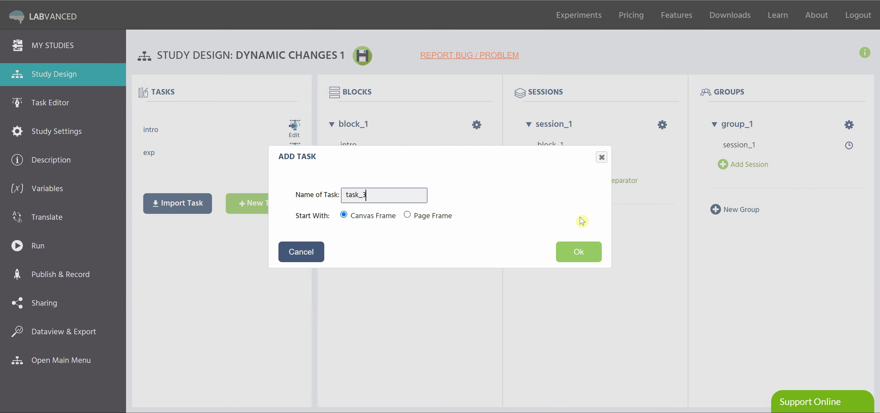
click(589, 248)
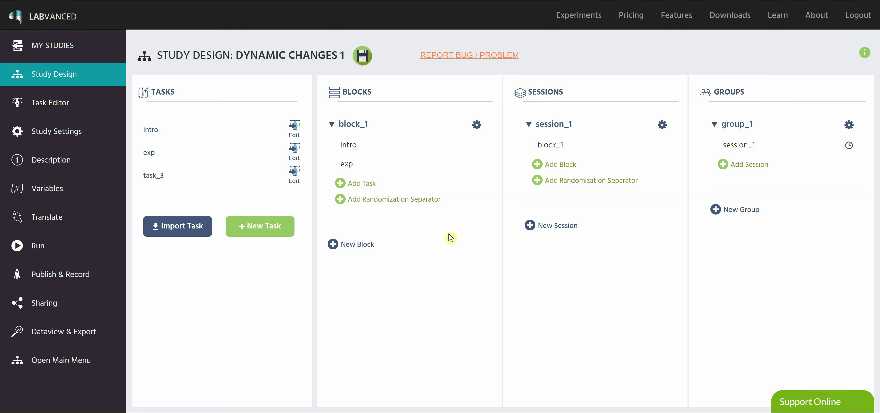
click(293, 173)
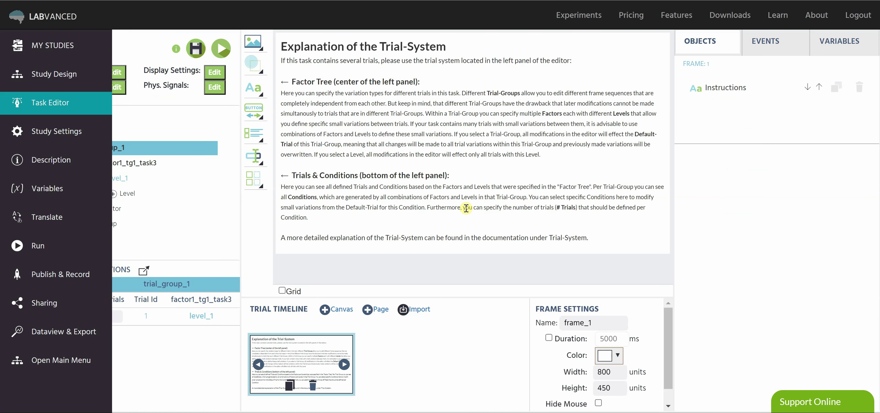
Step: Delete the default Instructions text and place an empty image object in the upper-left corner of the frame
click(859, 87)
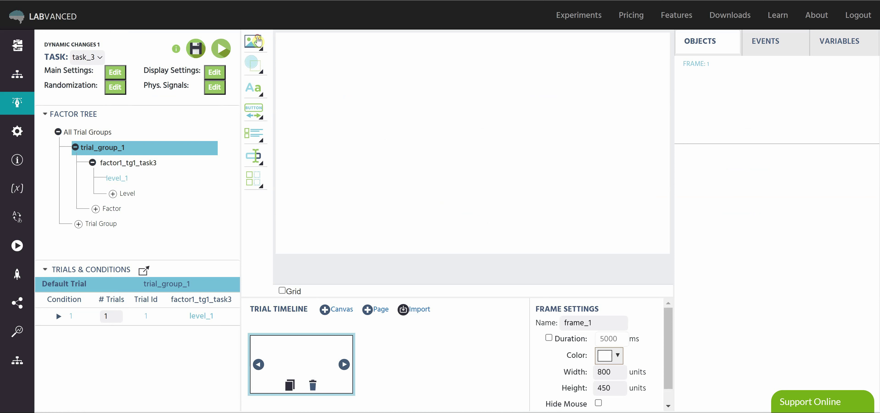
click(257, 41)
click(308, 44)
drag(413, 58, 384, 40)
Step: Add a second image object and move it to the lower middle of the frame, at about X 242, Y 228
click(252, 42)
click(328, 45)
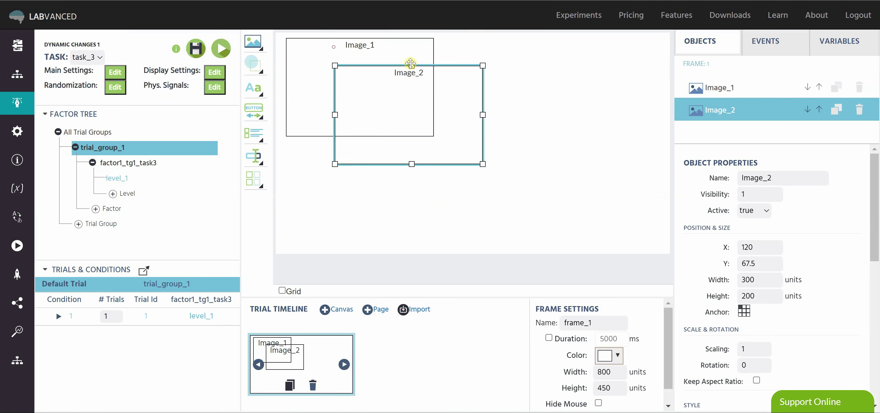
drag(484, 96, 512, 146)
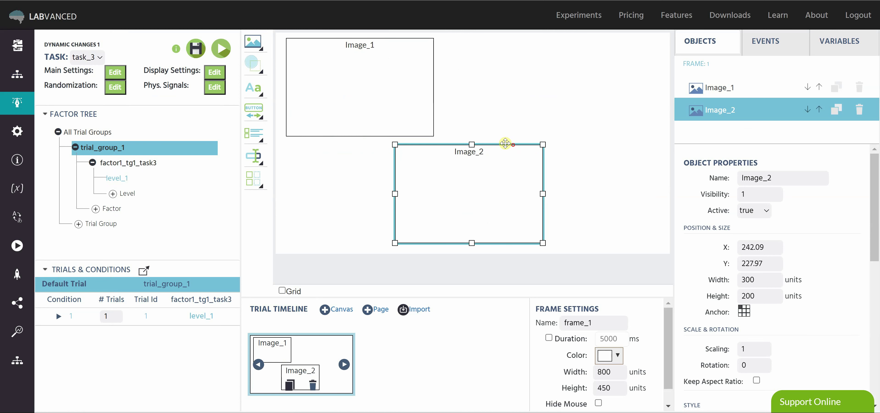
Step: Add a third image object and move it to the upper-right corner of the frame
click(252, 43)
click(327, 46)
drag(474, 73, 625, 37)
click(315, 195)
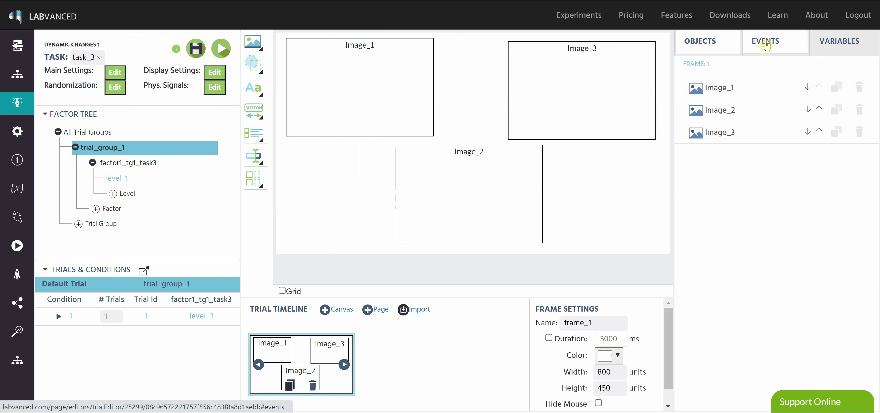
Step: Create a frame event with a mouse trigger that fires on a left click on Image_1
click(766, 45)
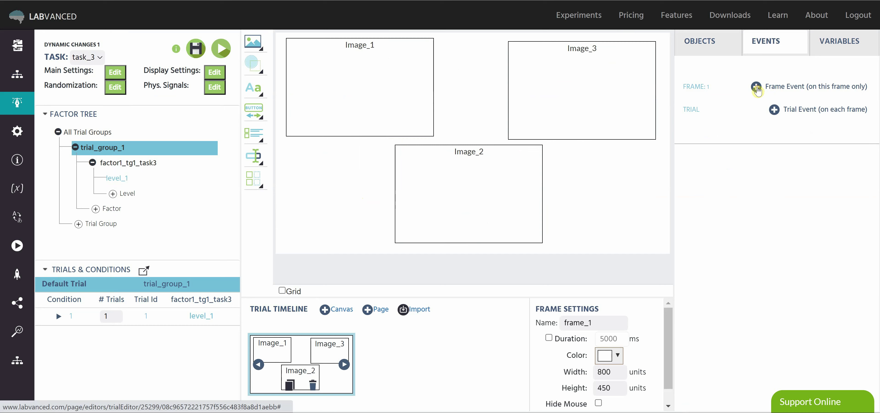
click(756, 87)
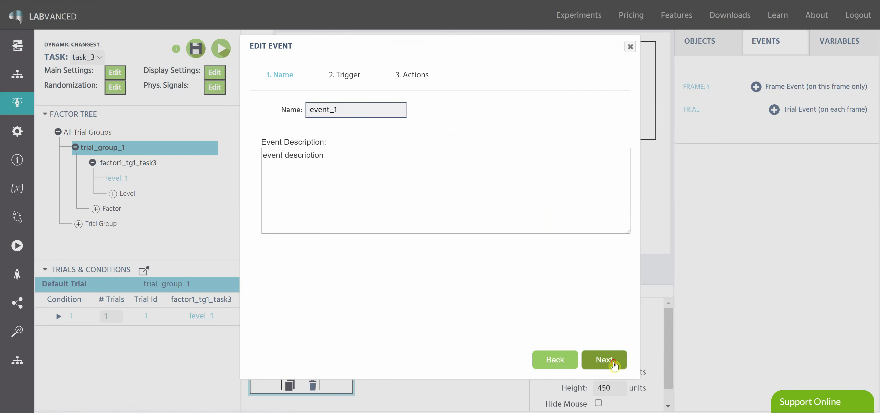
click(613, 363)
click(334, 111)
mouse_move(402, 126)
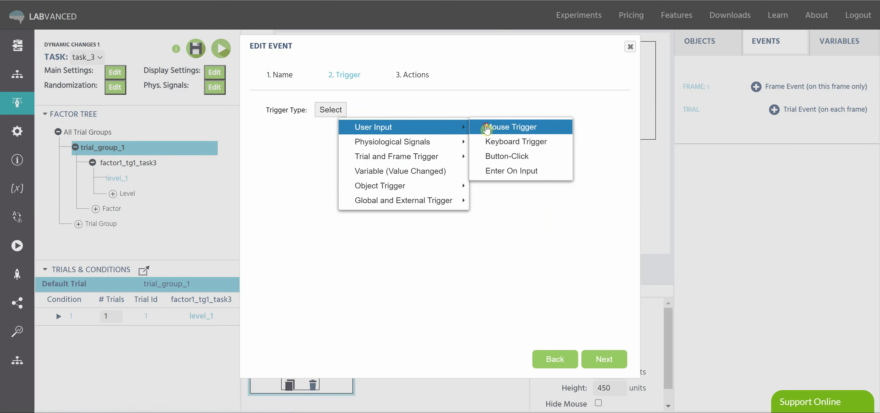
click(486, 128)
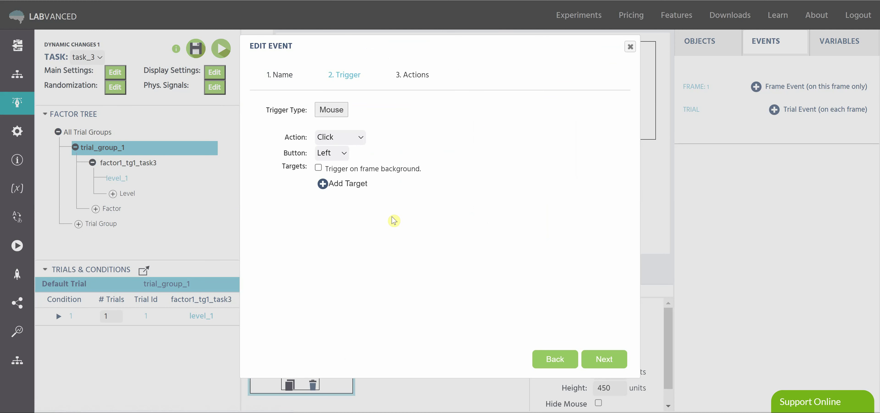
click(346, 188)
click(375, 198)
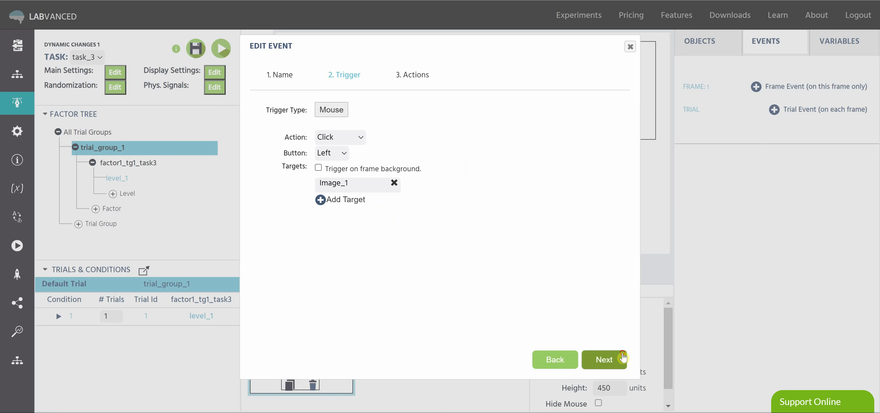
Step: Add a Set Object Property action to the event, targeting the Visibility of Image_1
click(604, 359)
click(296, 113)
mouse_move(320, 123)
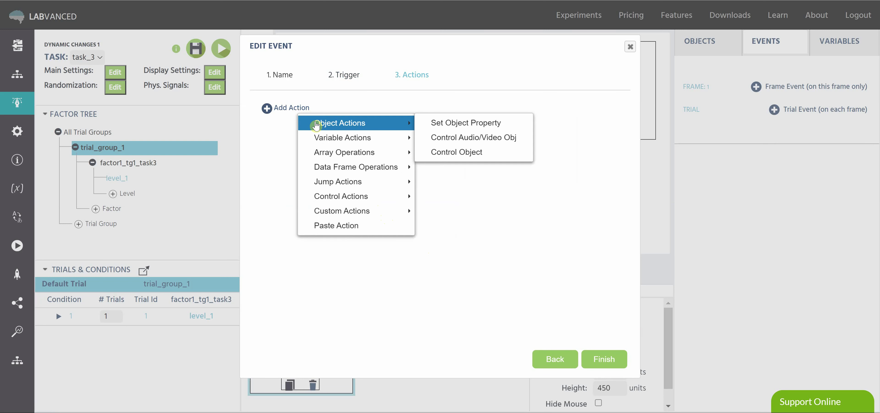
click(441, 121)
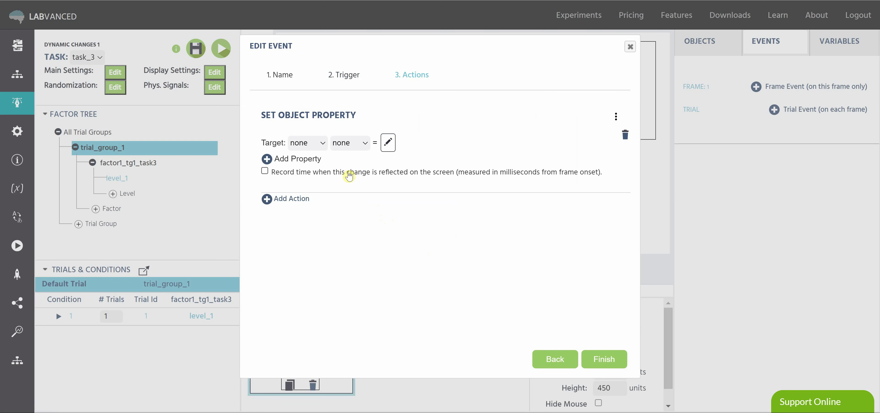
click(314, 142)
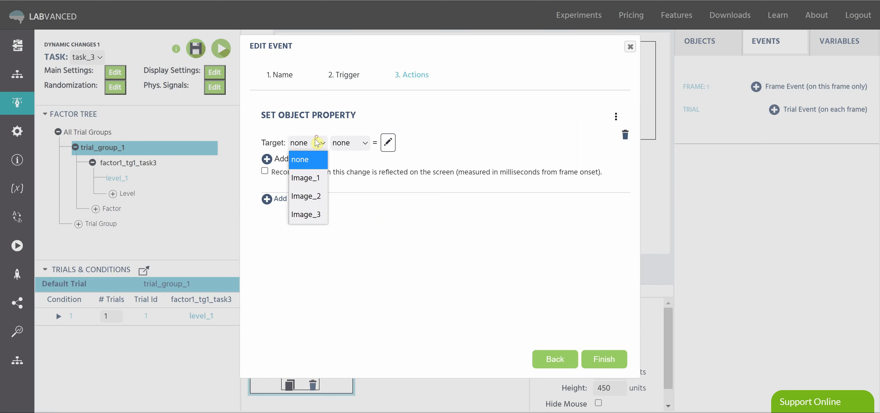
click(307, 177)
click(360, 147)
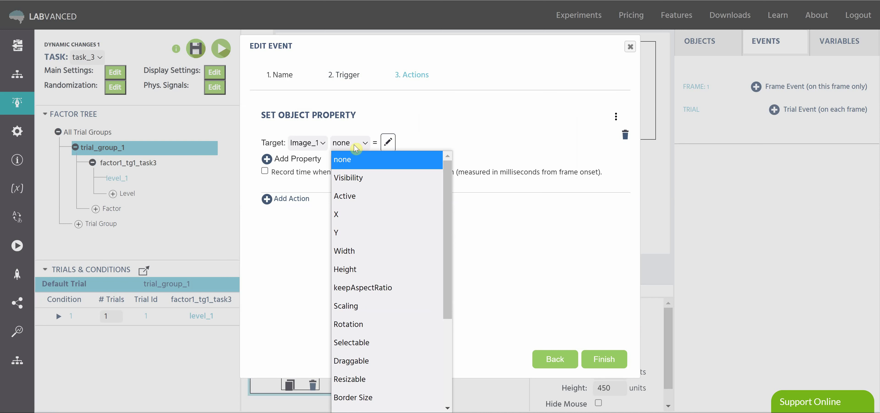
click(388, 177)
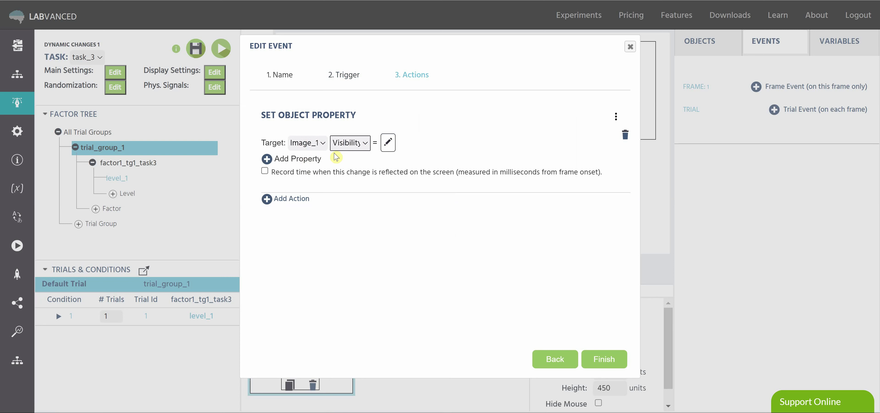
Step: Assign the constant numeric value 0 to Image_1's visibility and finish the event
click(388, 142)
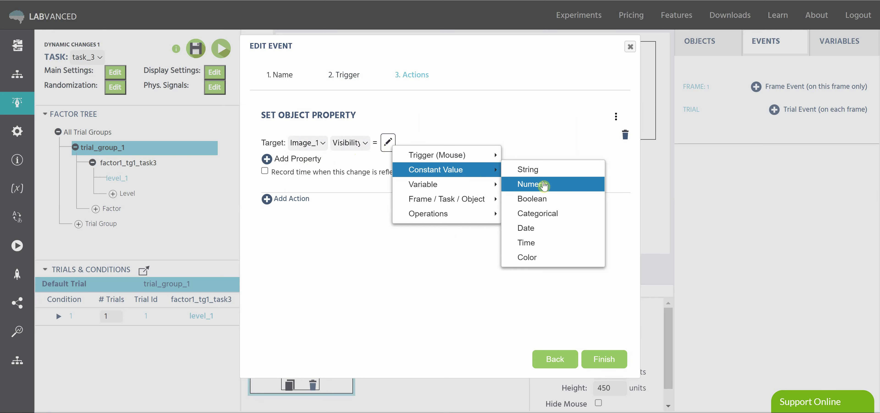
click(534, 185)
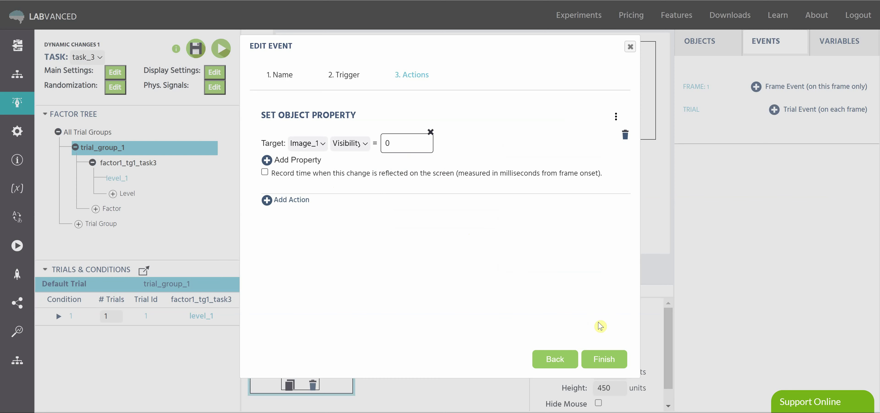
click(600, 359)
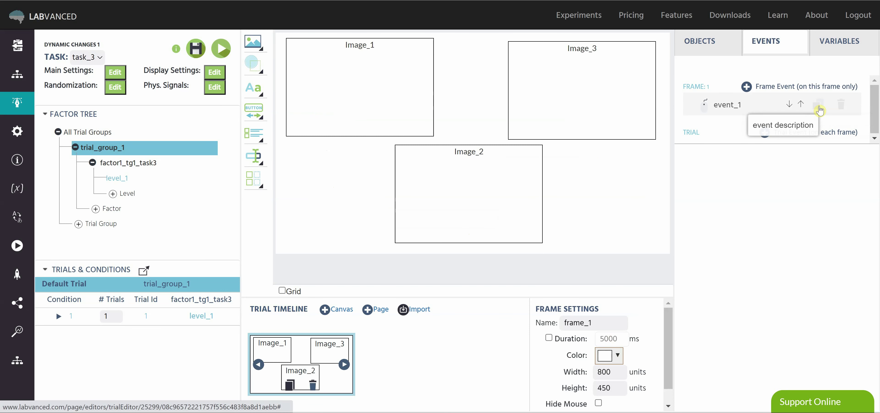
Step: Duplicate event_1 and rename the copy event_2
click(775, 113)
click(775, 128)
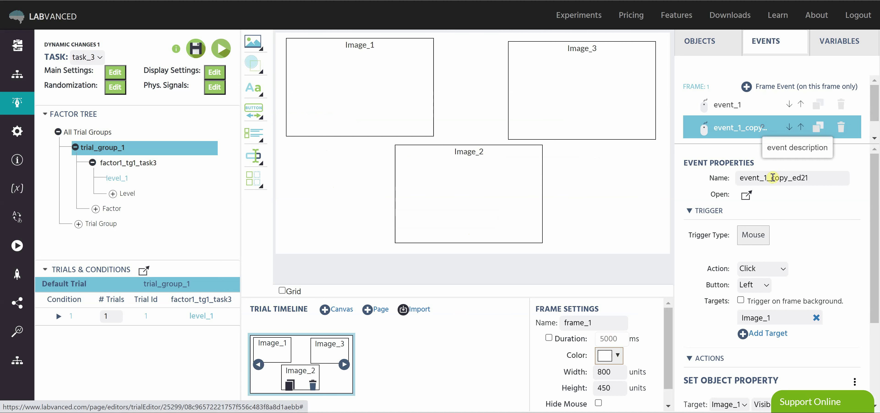
drag(808, 178, 765, 178)
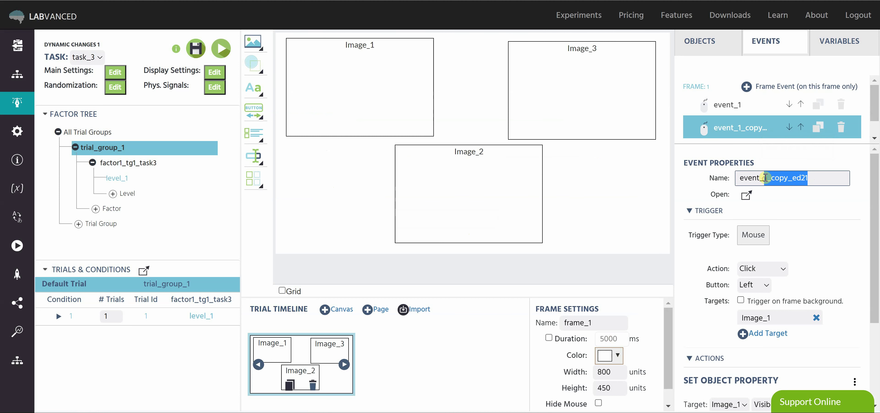
text(2)
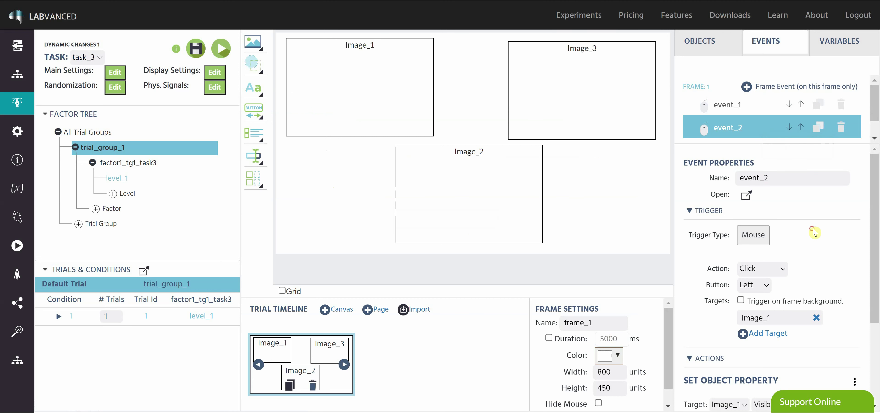
Step: Change event_2's trigger target and its Set Object Property target from Image_1 to Image_2
scroll(824, 238, down, 2)
scroll(825, 238, down, 1)
click(816, 204)
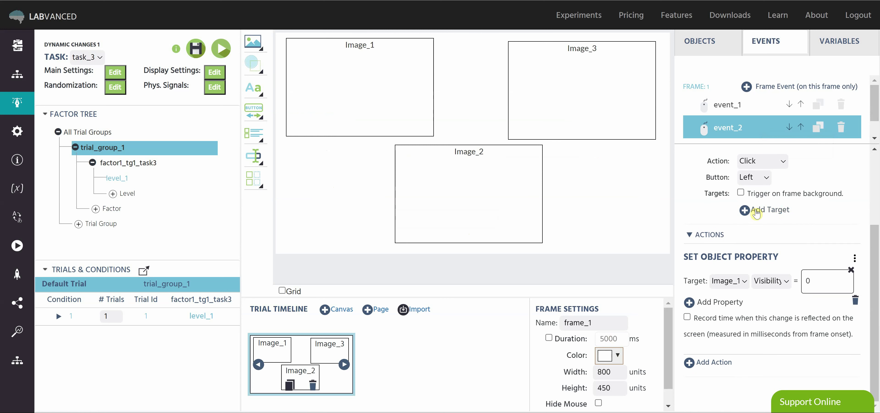
click(756, 211)
click(786, 235)
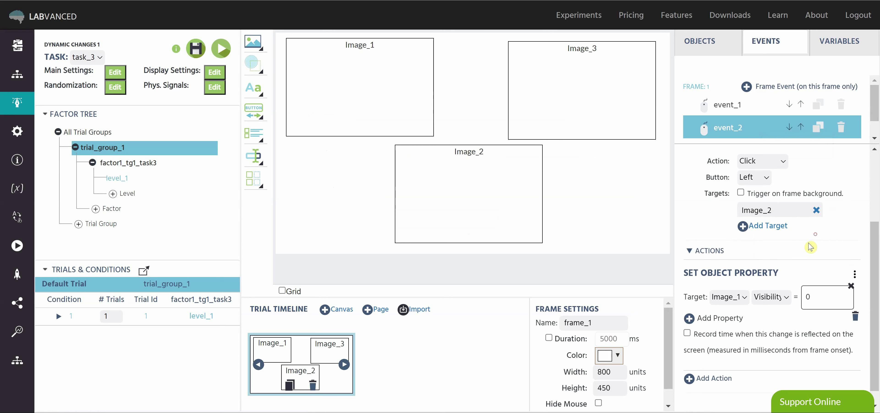
scroll(811, 247, down, 1)
click(734, 280)
click(733, 336)
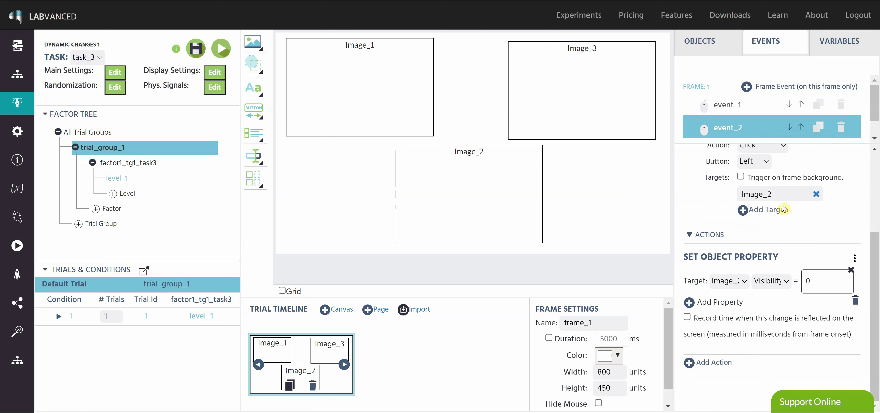
Step: Duplicate event_2 and rename the copy event_3
scroll(784, 209, up, 3)
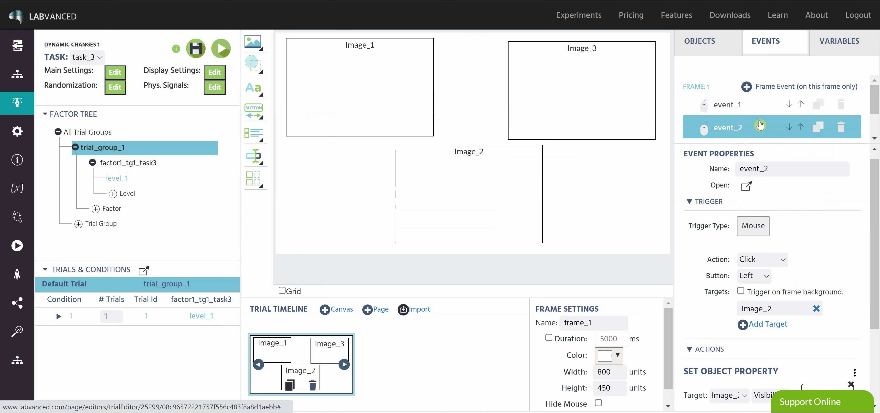
scroll(760, 116, down, 1)
click(761, 106)
drag(810, 170, 769, 169)
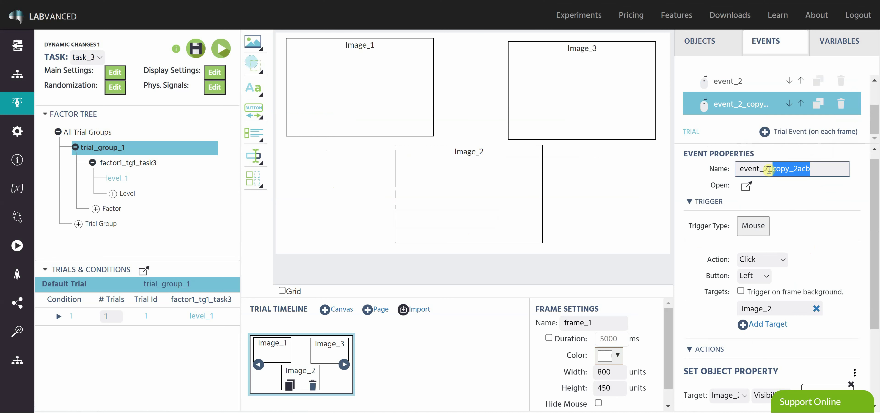
text(3)
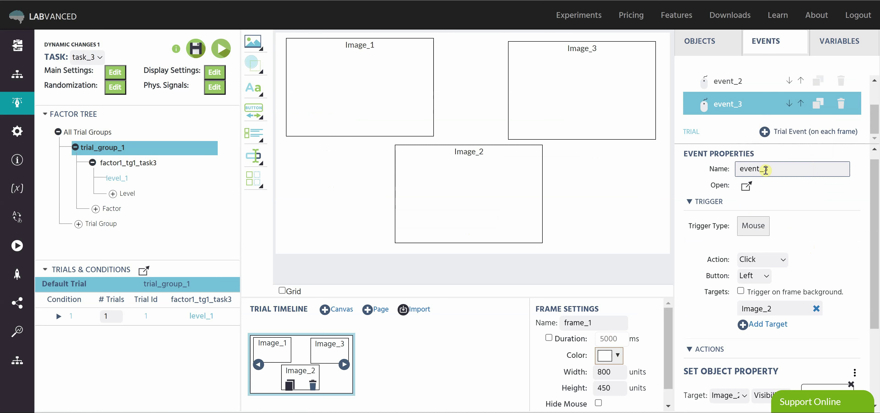
click(819, 192)
Step: Replace the trigger target of event_3 with Image_3 and point its Set Object Property action at Image_3
scroll(813, 212, down, 2)
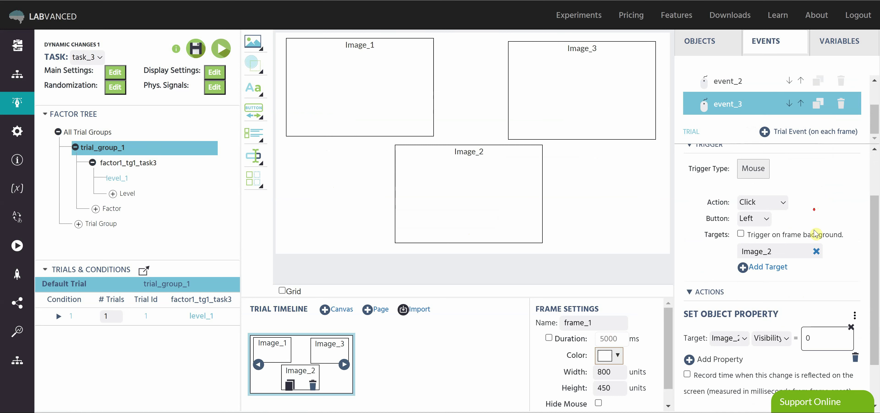
click(817, 252)
click(769, 251)
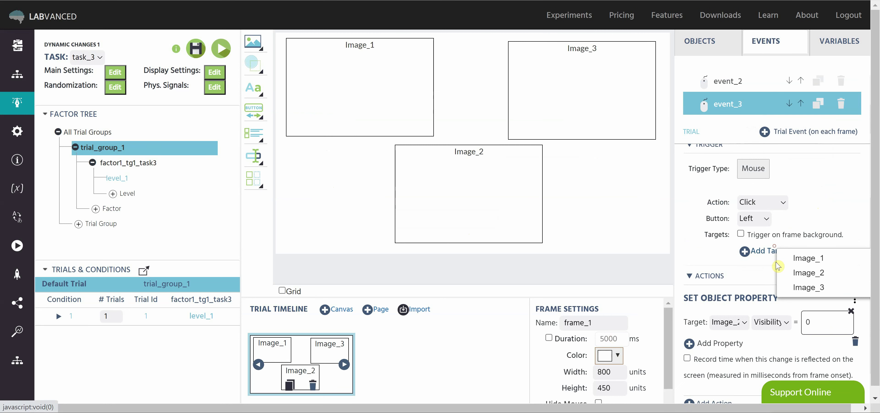
click(803, 285)
scroll(803, 285, down, 2)
click(745, 282)
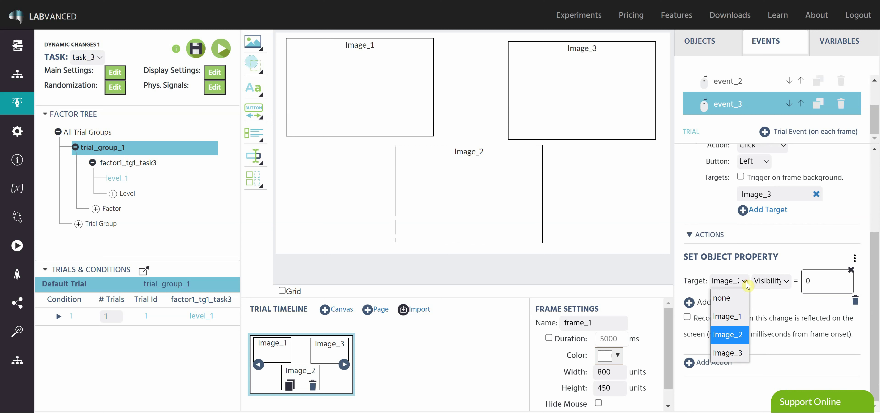
click(735, 356)
scroll(795, 286, up, 4)
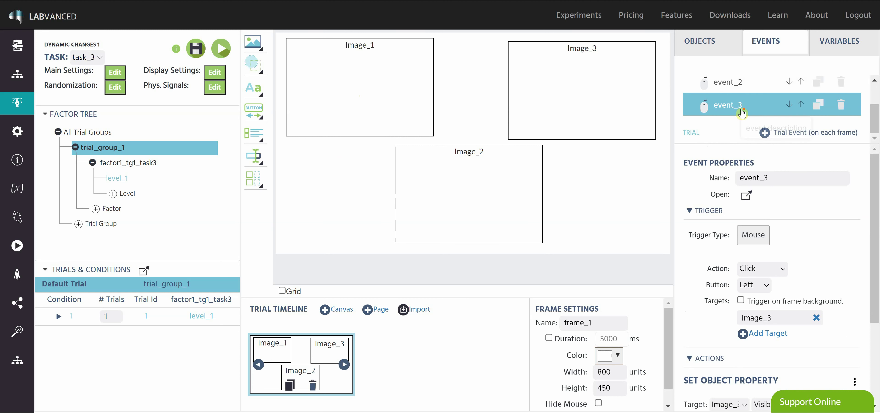
scroll(787, 103, up, 2)
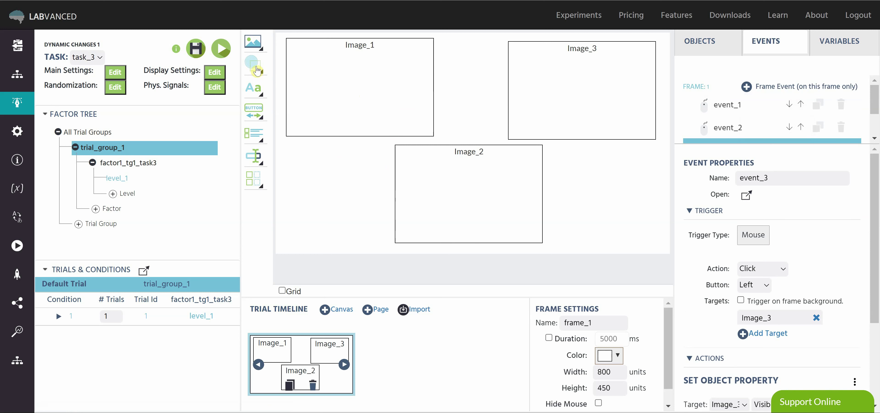
Step: Add an invisible element over Image_1, about 264 by 180 units, at about X 36, Y 19
mouse_move(257, 71)
click(324, 66)
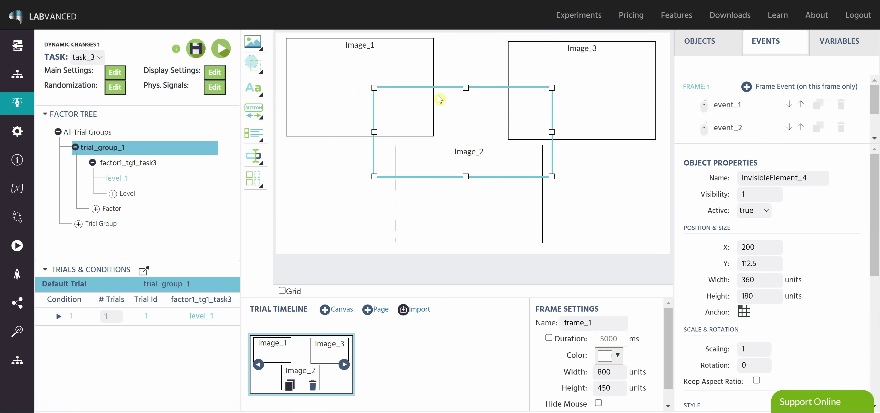
drag(513, 85, 434, 40)
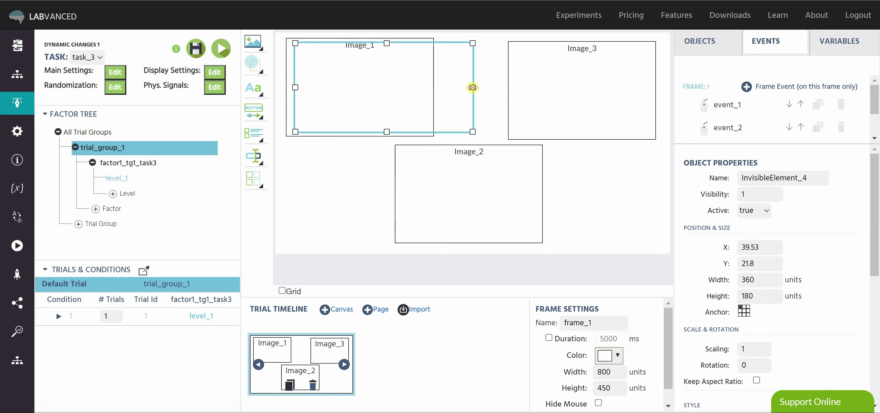
drag(473, 88, 425, 88)
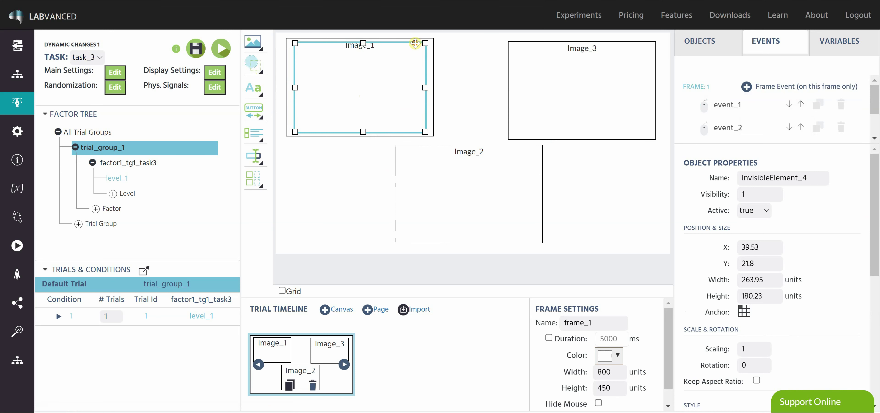
drag(414, 43, 413, 42)
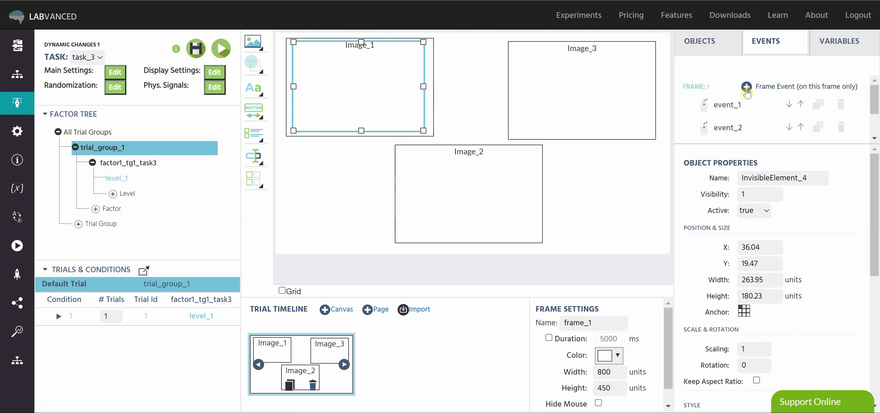
Step: Create a frame event named event_4 with a mouse trigger that fires on a left click on the invisible element
click(747, 87)
click(608, 361)
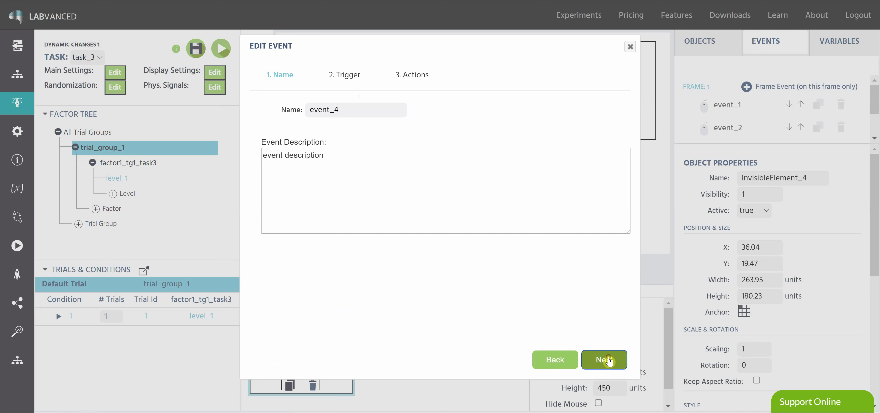
click(330, 110)
mouse_move(444, 120)
click(478, 121)
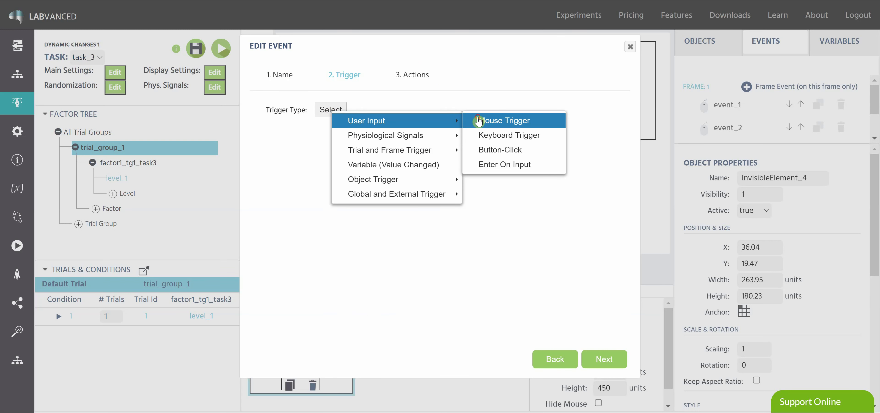
click(350, 189)
click(378, 241)
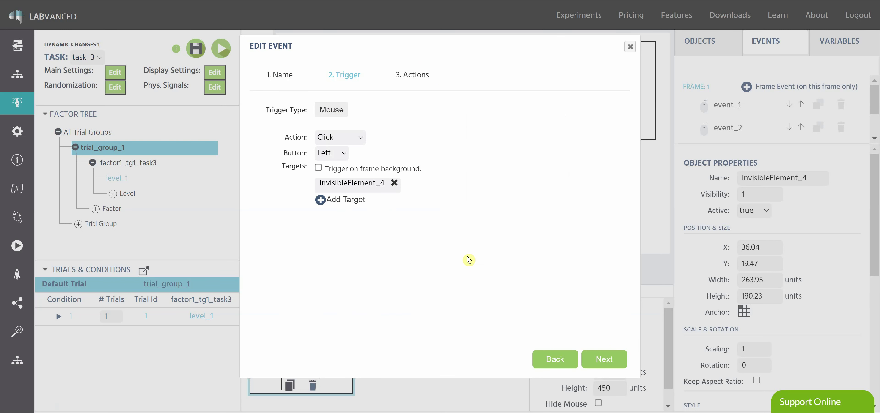
click(603, 359)
Step: Add a Jump To action to event_4 and set it to Next Trial
click(296, 108)
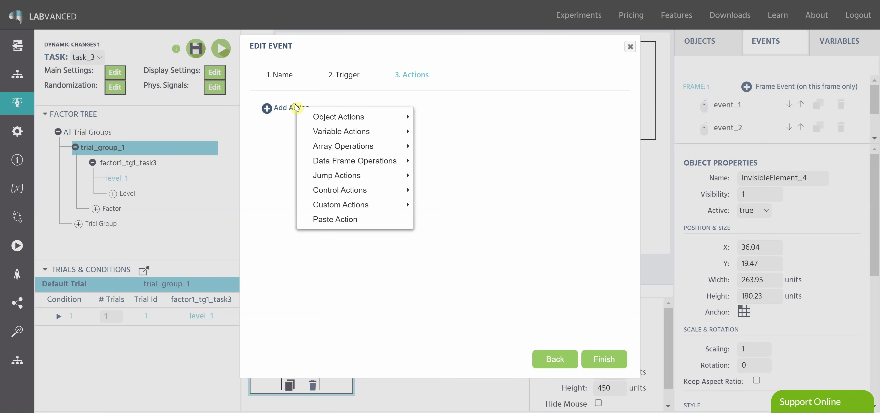
mouse_move(377, 179)
click(437, 177)
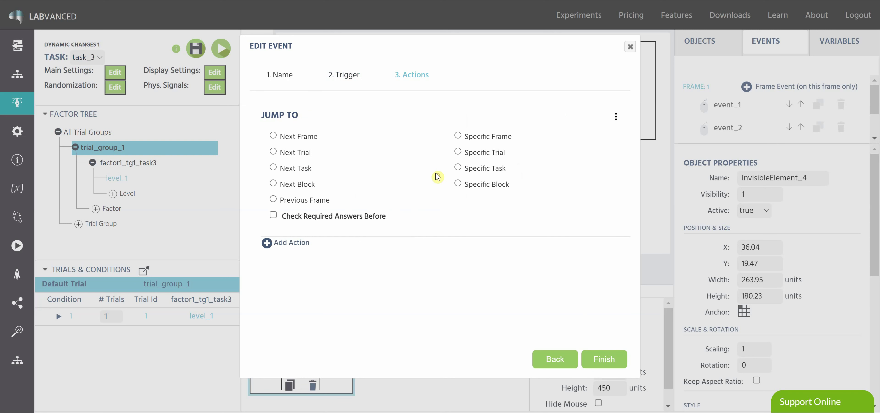
click(273, 152)
Step: Add a Set / Record Variable action to event_4
click(305, 244)
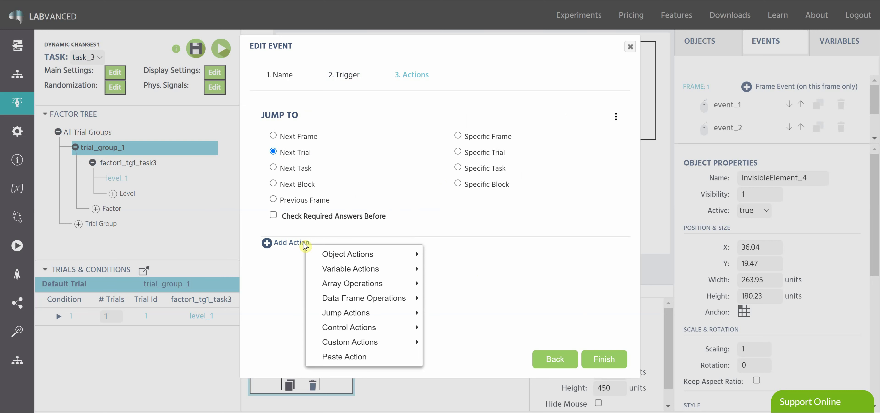
click(385, 253)
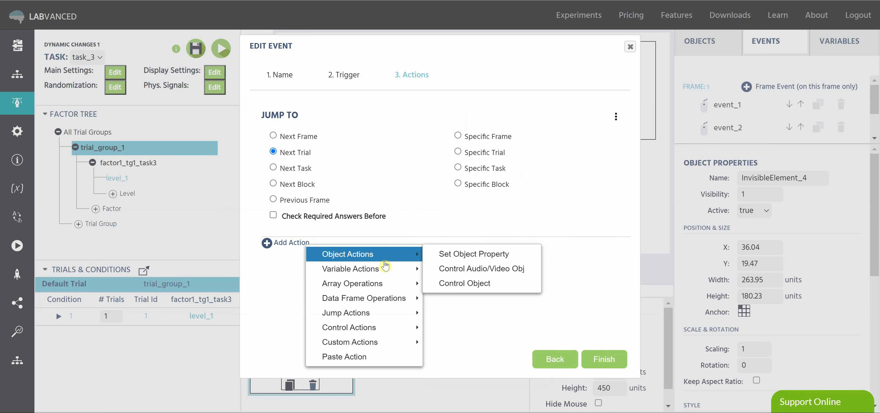
click(439, 276)
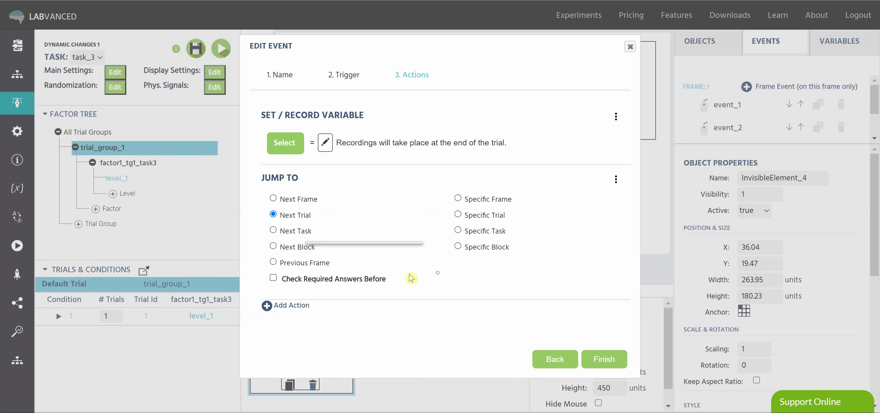
Step: Try to create a scalar variable named reaction with Numeric data type and interval scale for the recording action
click(289, 147)
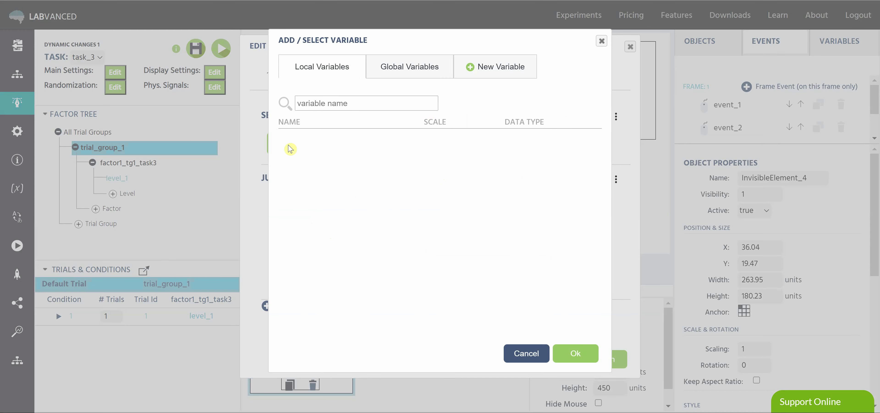
click(471, 67)
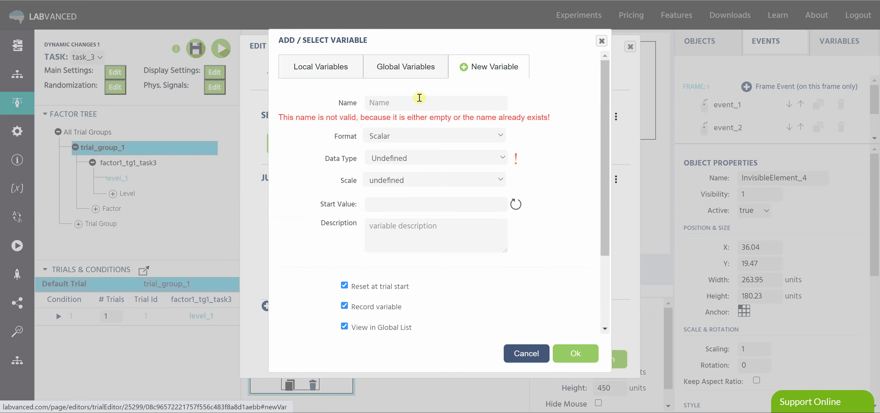
click(410, 103)
text(rt)
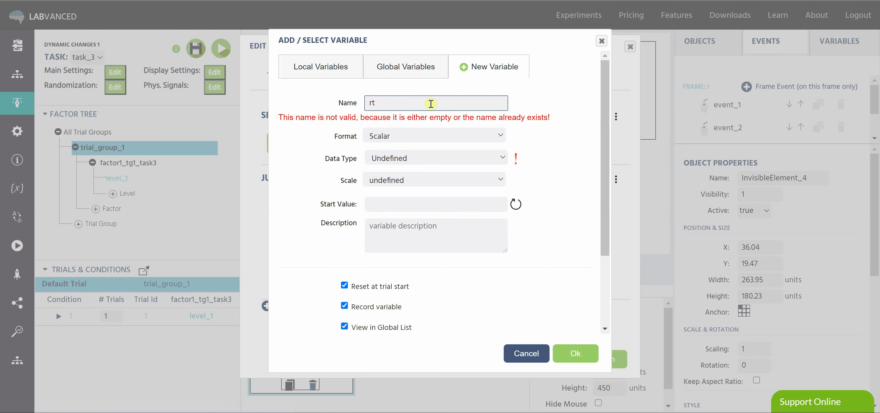
key(BackSpace)
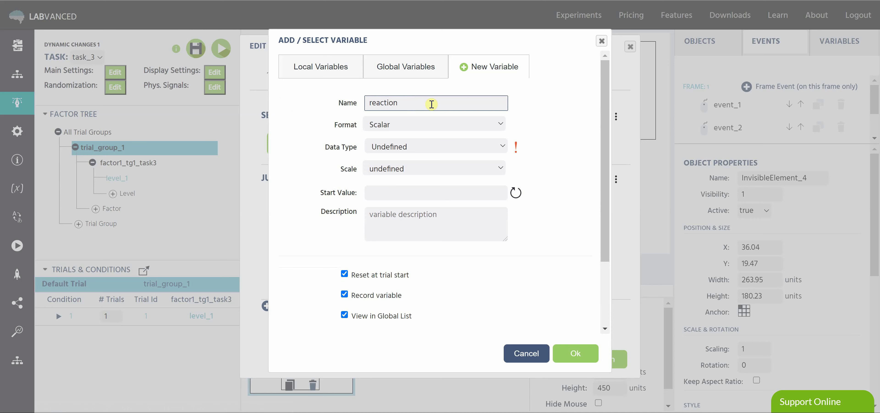
click(417, 147)
click(425, 181)
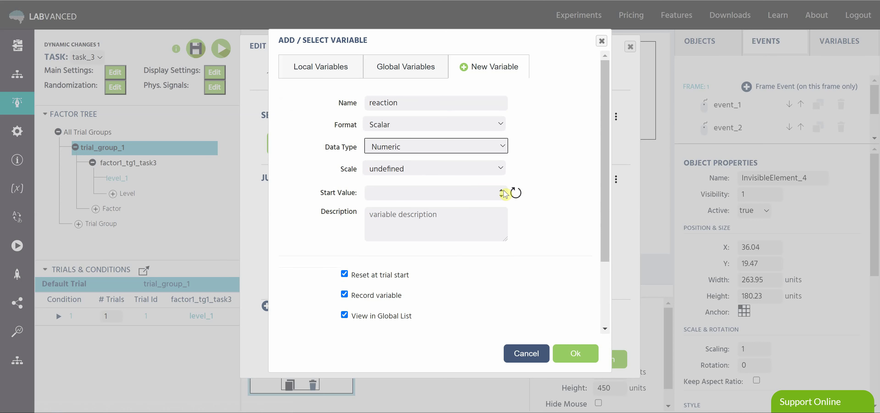
click(470, 169)
click(423, 221)
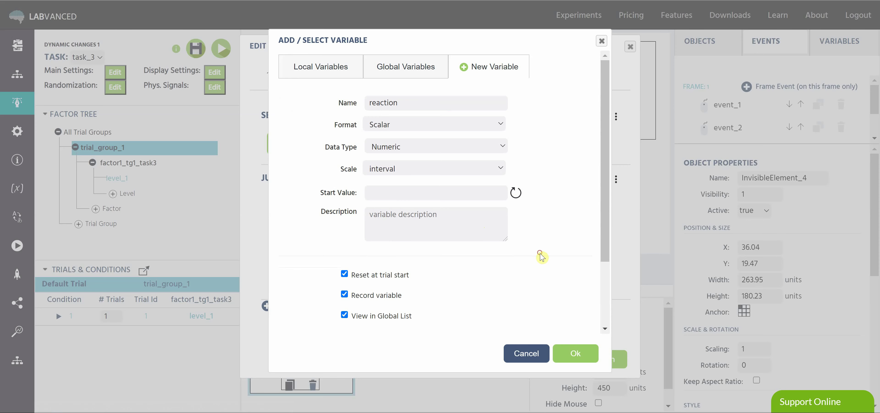
click(575, 355)
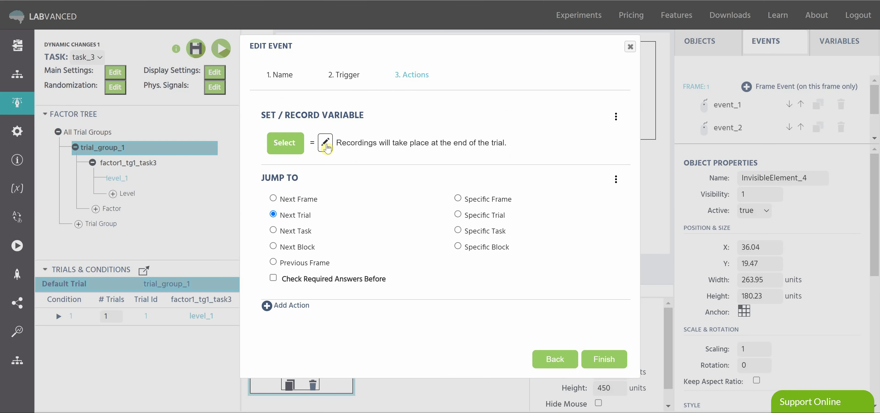
Step: Assign a new variable named reaction, with Numeric data type and interval scale, to the Set / Record Variable action
click(284, 149)
click(508, 69)
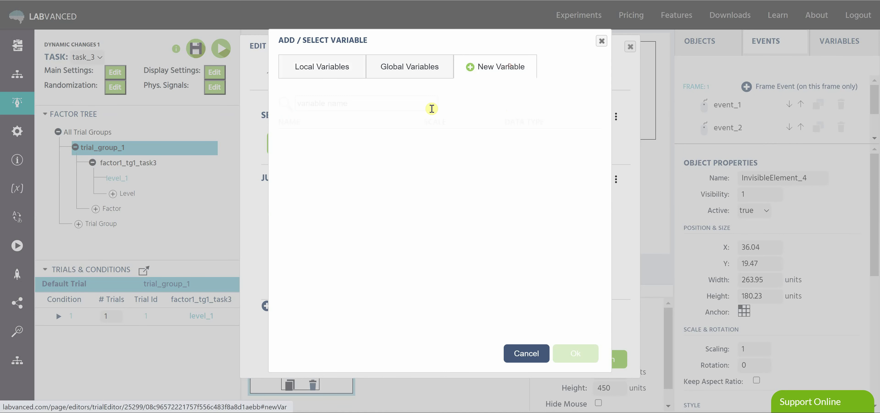
click(392, 108)
text(reaction)
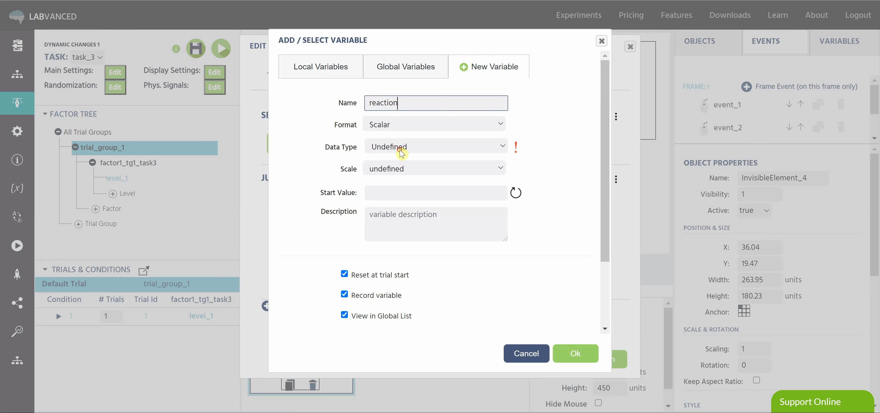
click(400, 153)
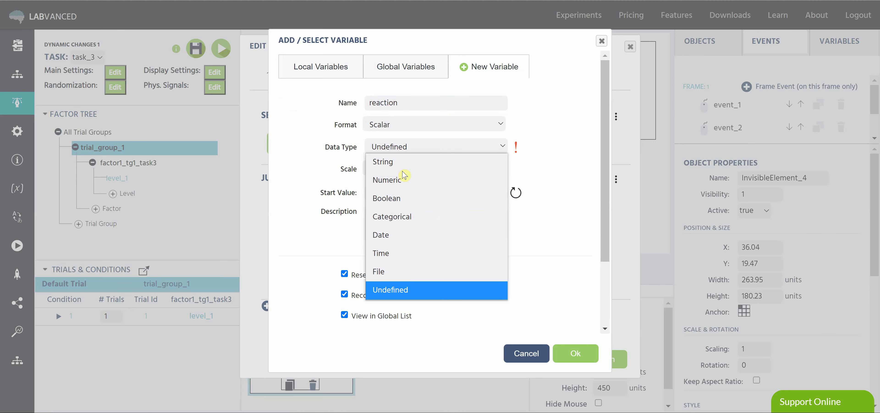
click(403, 176)
click(401, 167)
click(400, 221)
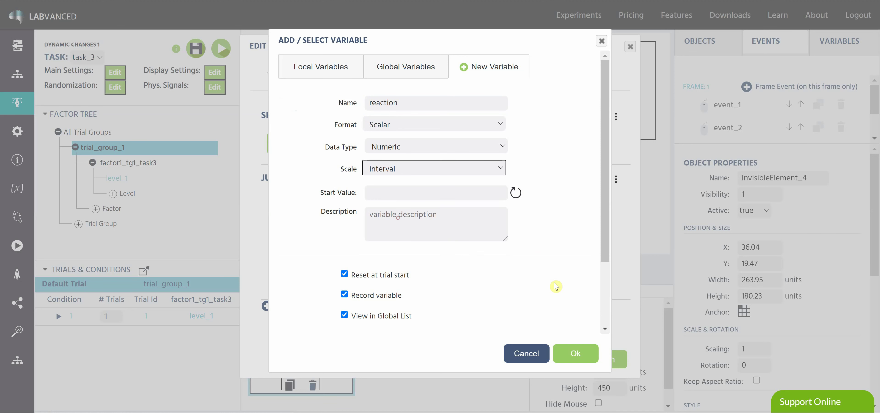
click(575, 354)
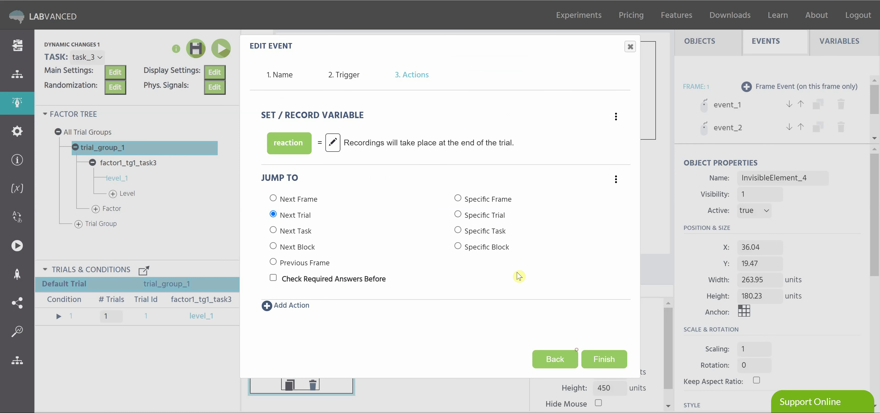
Step: Record the mouse trigger's Time From Frame Onset in the reaction variable, finish the event, and save the task
click(331, 143)
mouse_move(406, 155)
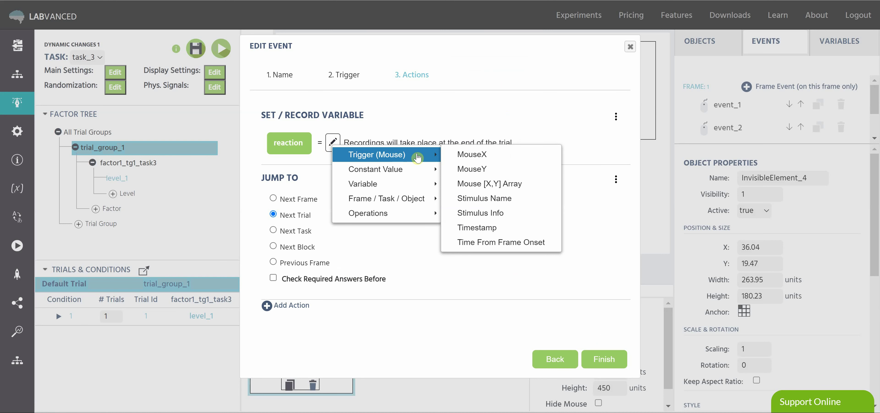
click(462, 242)
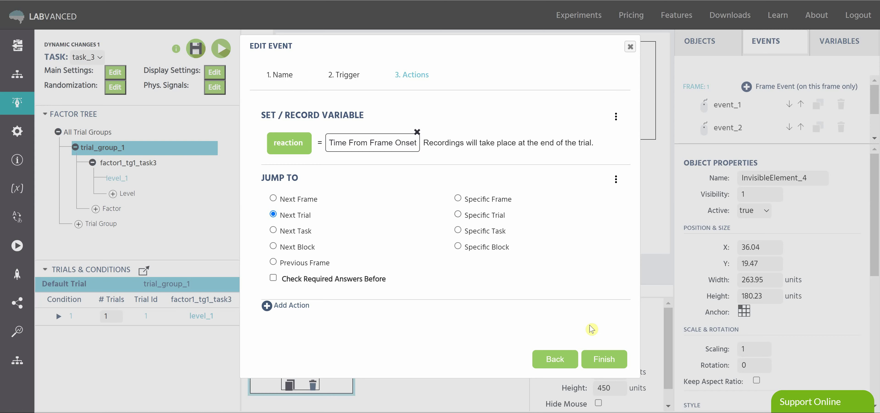
click(603, 360)
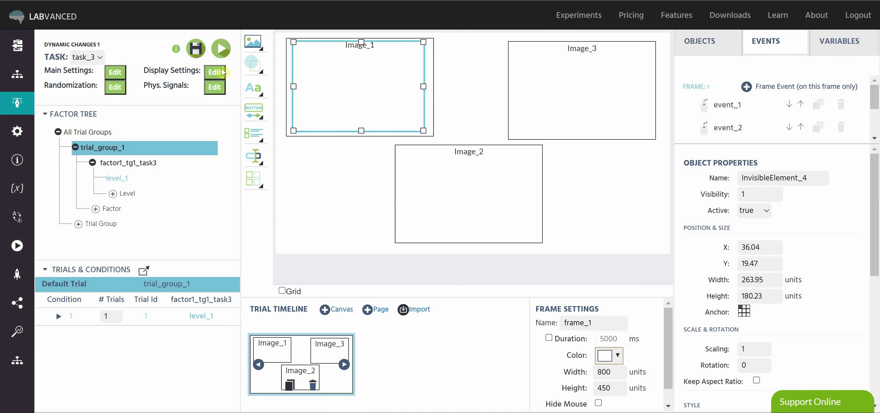
click(195, 49)
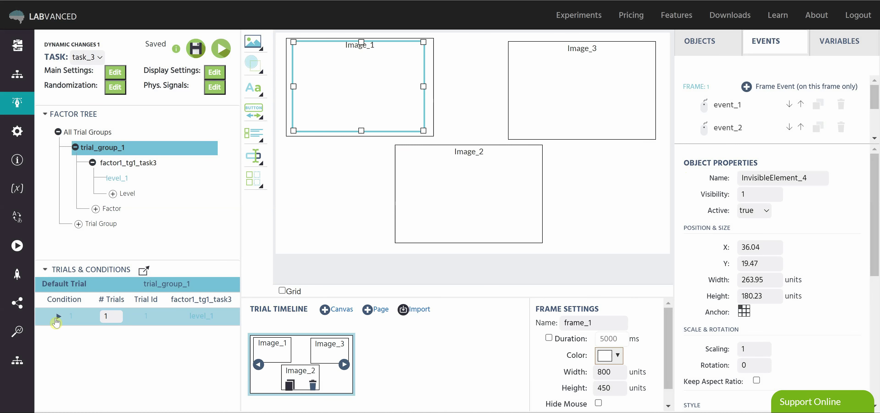
Step: Set the number of trials for condition 1 to 4 and open trial 1 from the expanded condition
click(118, 314)
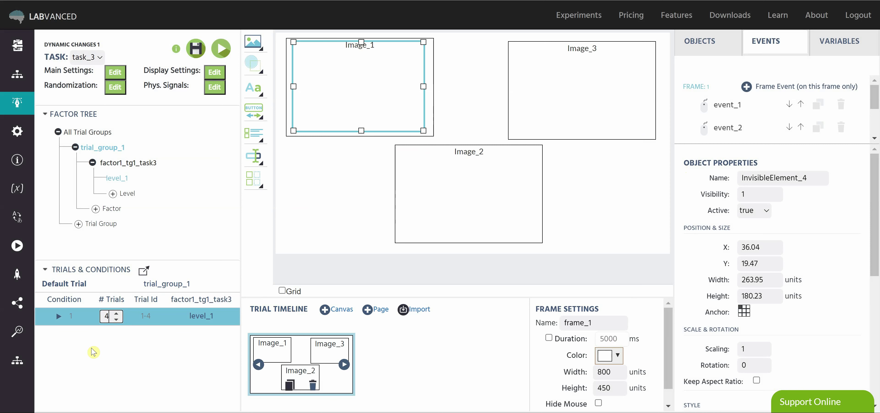
click(59, 317)
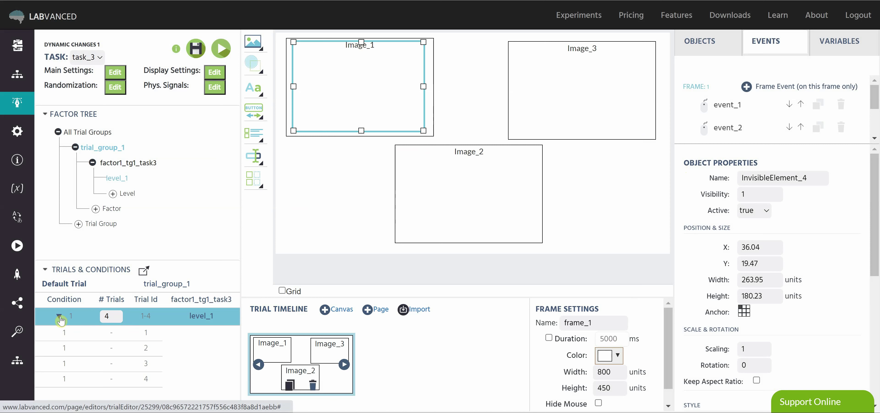
click(92, 334)
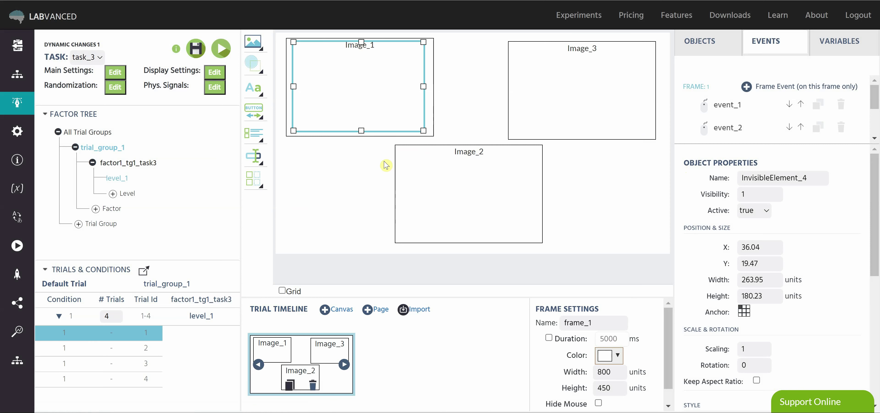
Step: Assign the file deerD1.JPG to Image_1 in trial 1
click(712, 44)
click(746, 89)
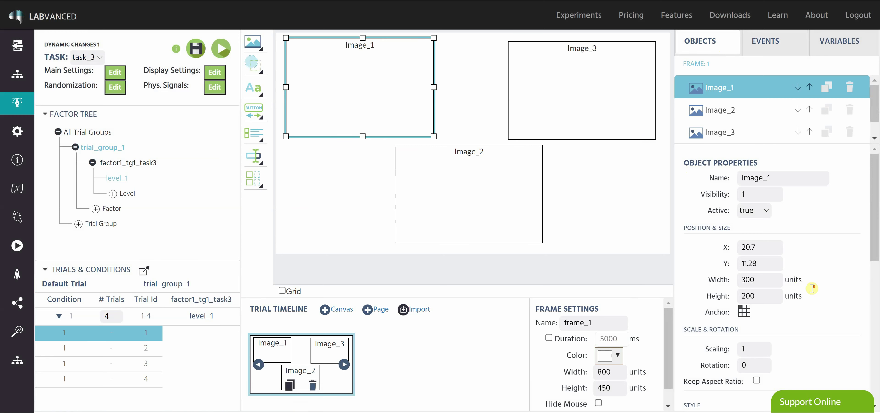
scroll(806, 296, down, 10)
click(787, 289)
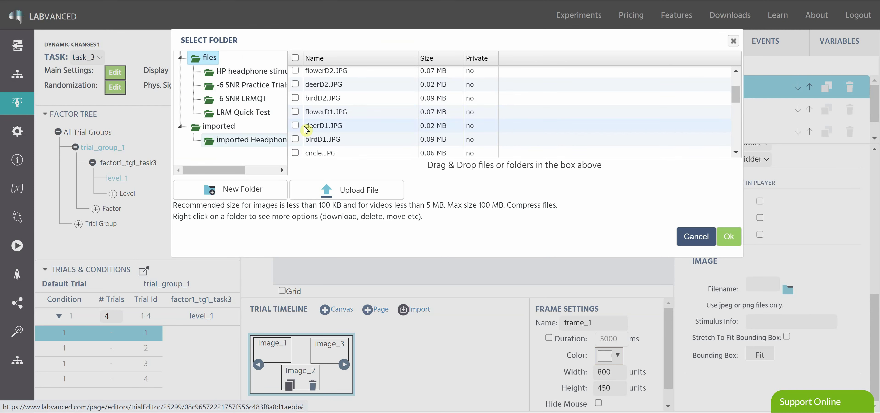
click(342, 126)
click(727, 237)
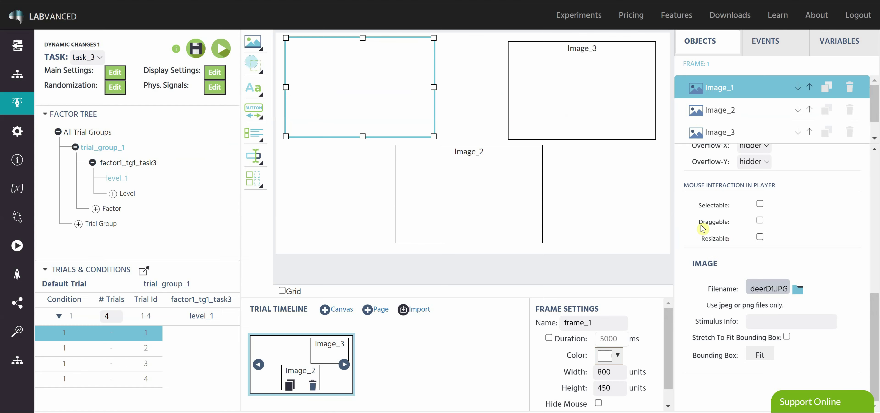
Step: Assign the file deerD2.JPG to Image_2 in trial 1
click(731, 113)
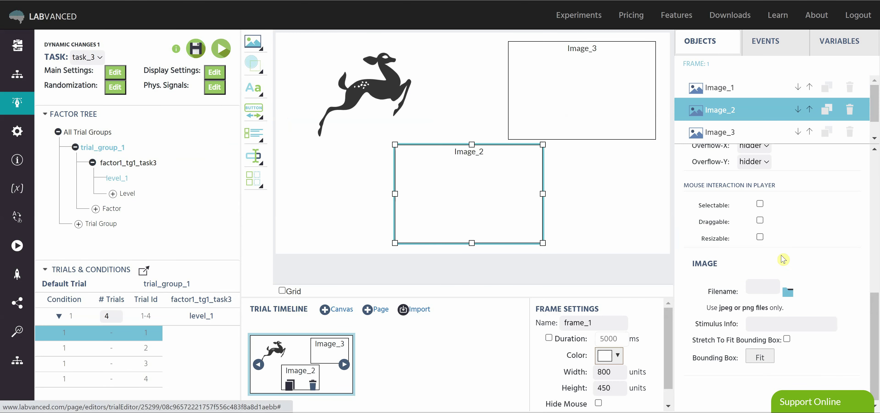
click(787, 291)
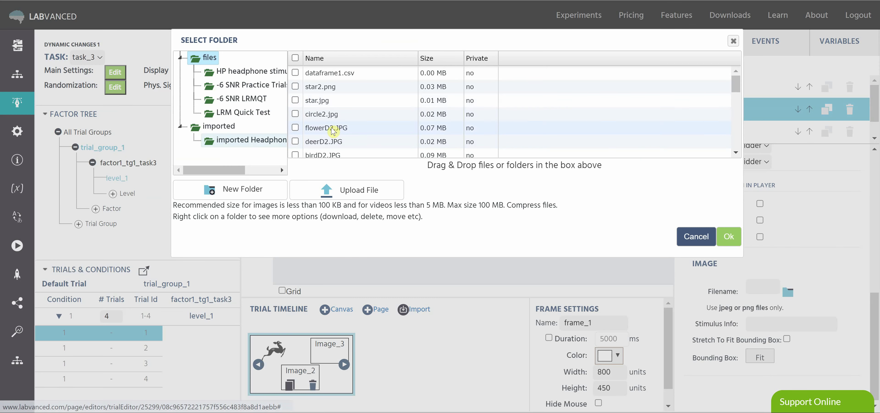
click(375, 142)
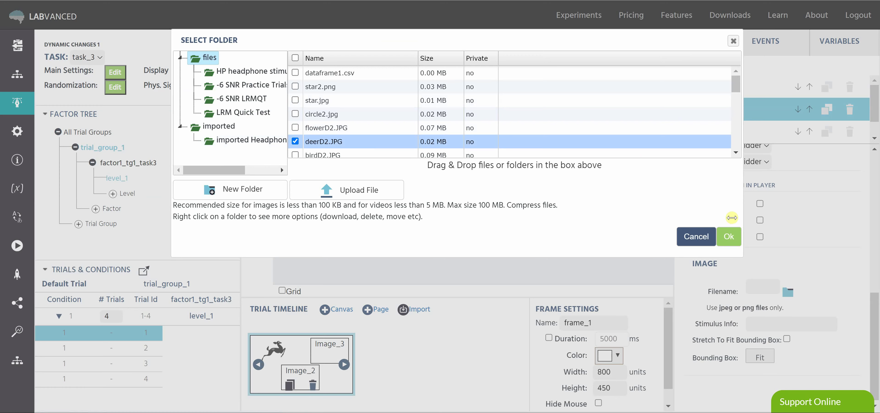
click(729, 236)
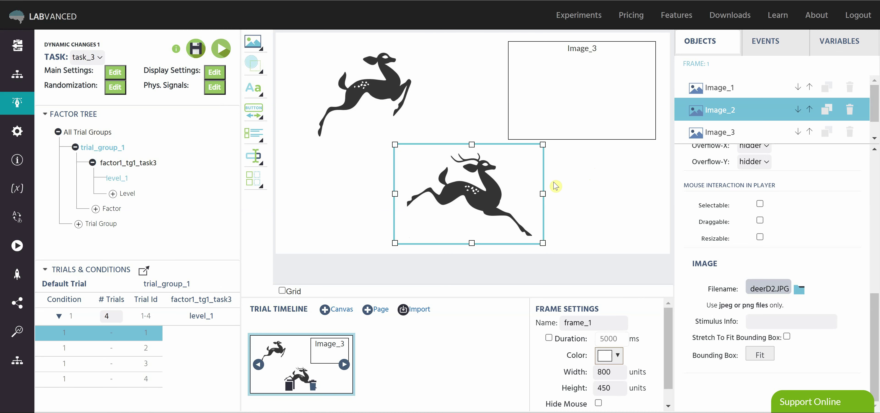
Step: Assign the file deerD1.JPG to Image_3 in trial 1
click(751, 133)
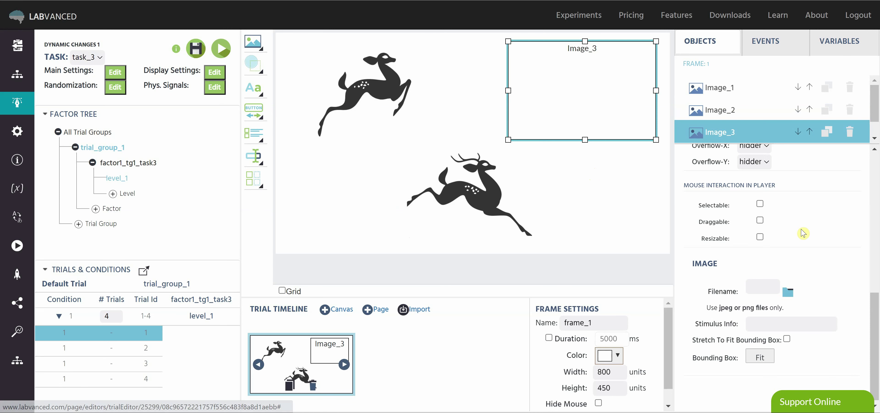
click(746, 106)
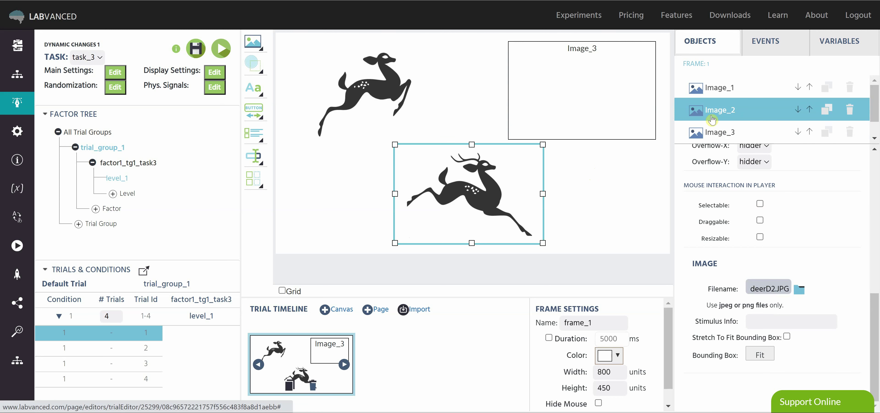
click(717, 133)
click(787, 292)
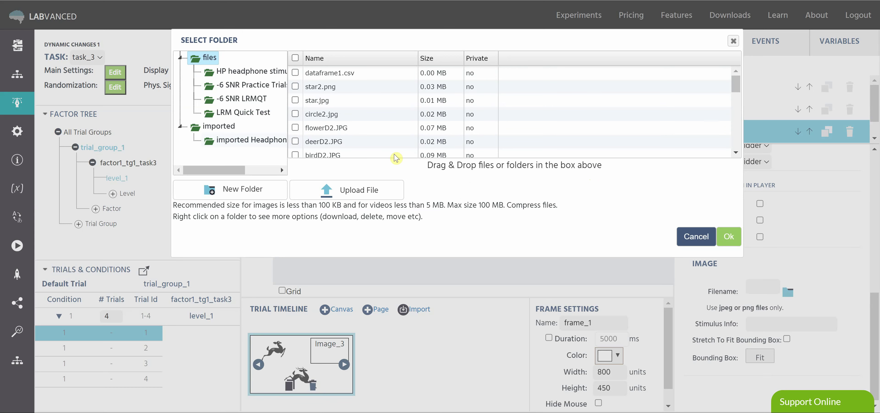
scroll(311, 130, down, 3)
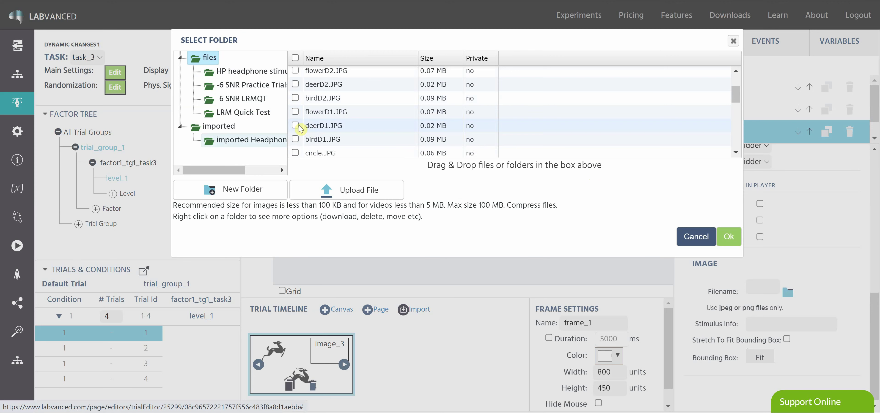
click(312, 127)
click(725, 237)
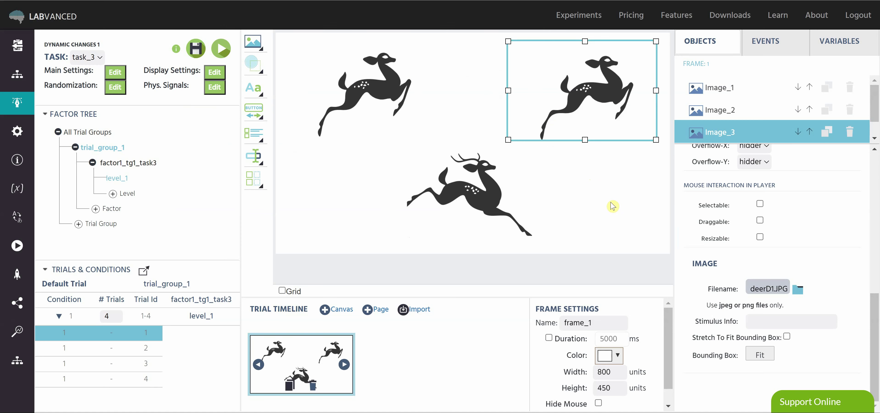
Step: Move the invisible element in trial 1 over the deerD2 picture, to about X 264, Y 236
scroll(727, 132, down, 1)
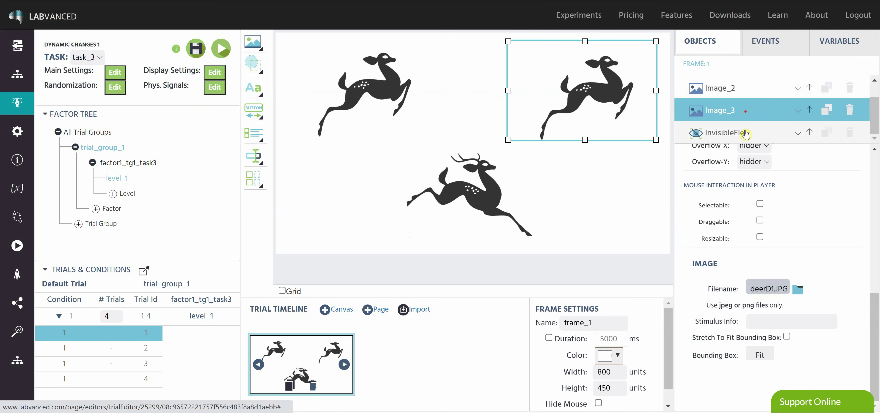
click(746, 135)
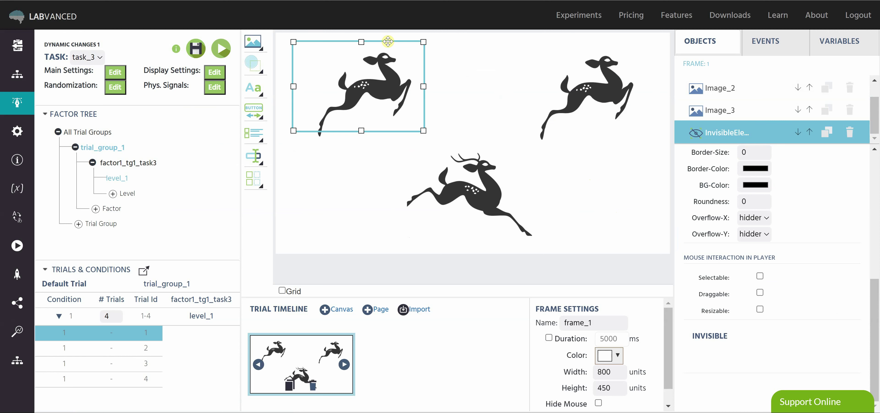
drag(387, 41, 500, 148)
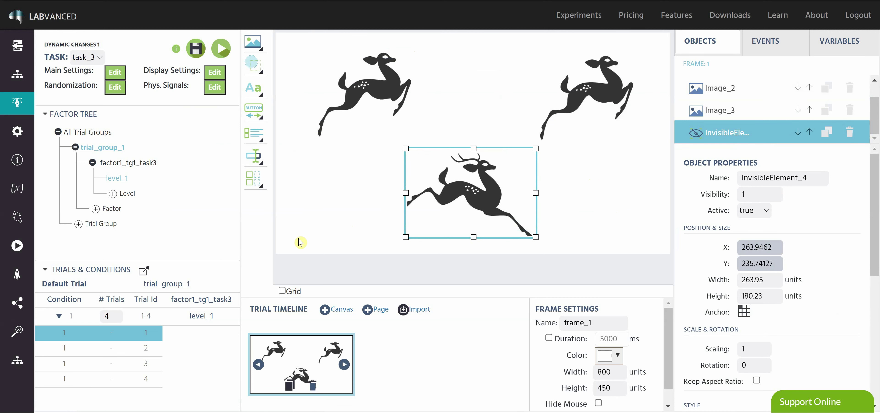
click(301, 243)
Step: Open trial 2 and assign the file flower2.JPG to its Image_1
click(149, 348)
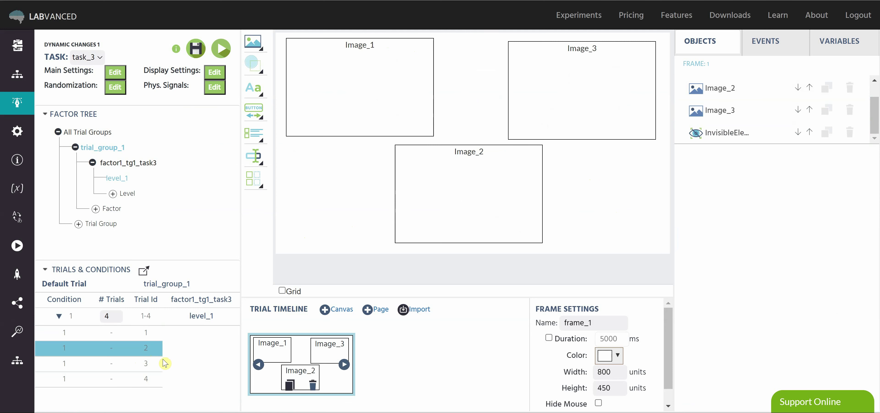
click(399, 57)
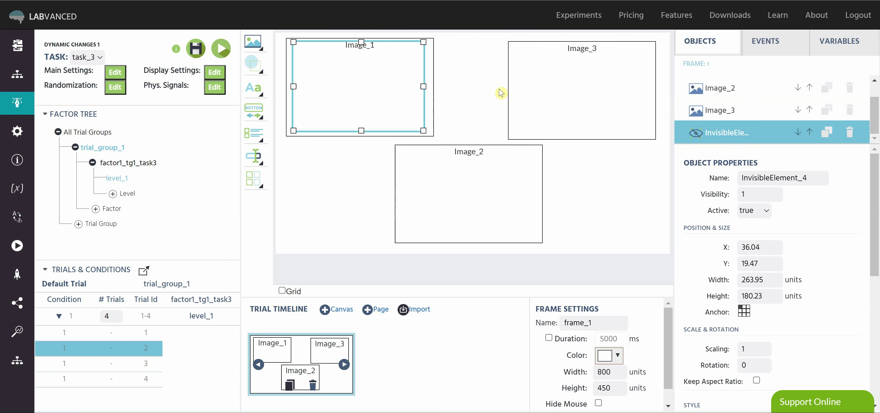
click(730, 90)
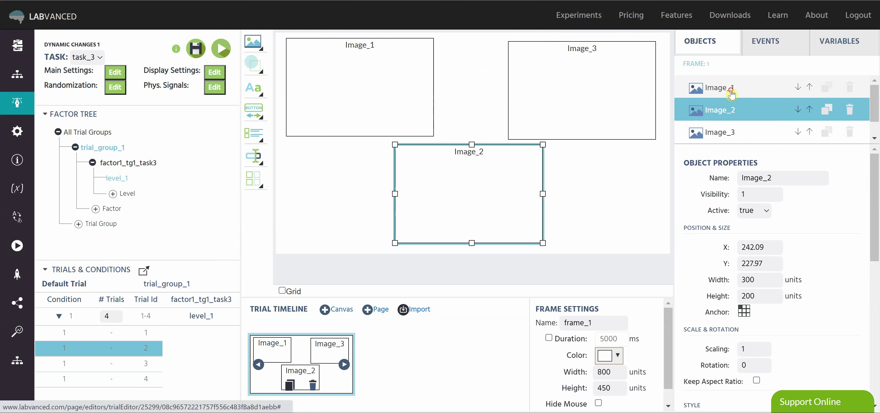
click(730, 90)
scroll(820, 252, down, 8)
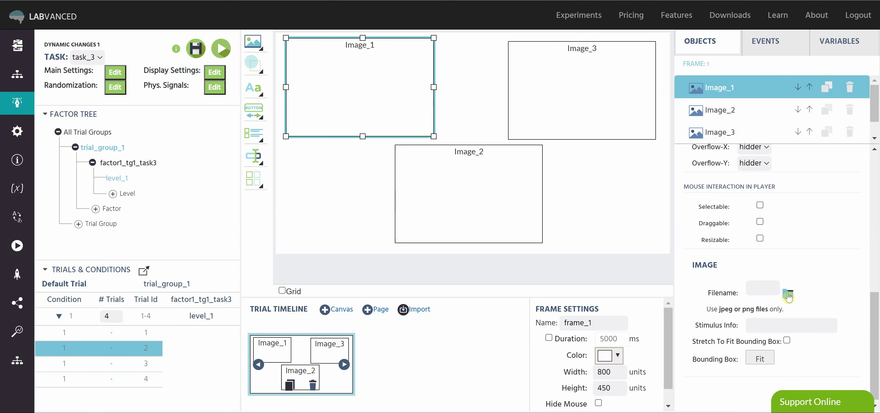
click(782, 292)
scroll(329, 111, down, 3)
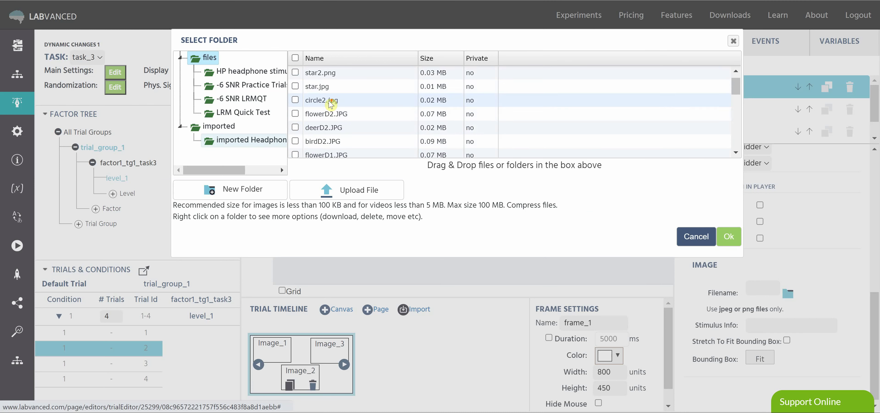
scroll(329, 111, down, 1)
click(309, 137)
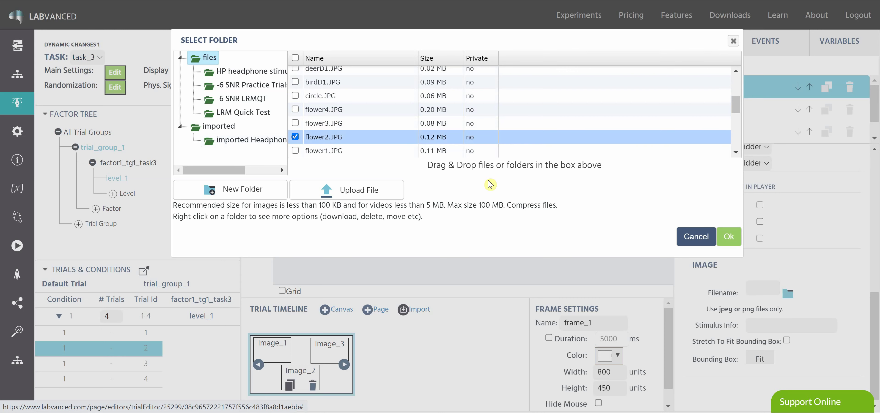
click(717, 243)
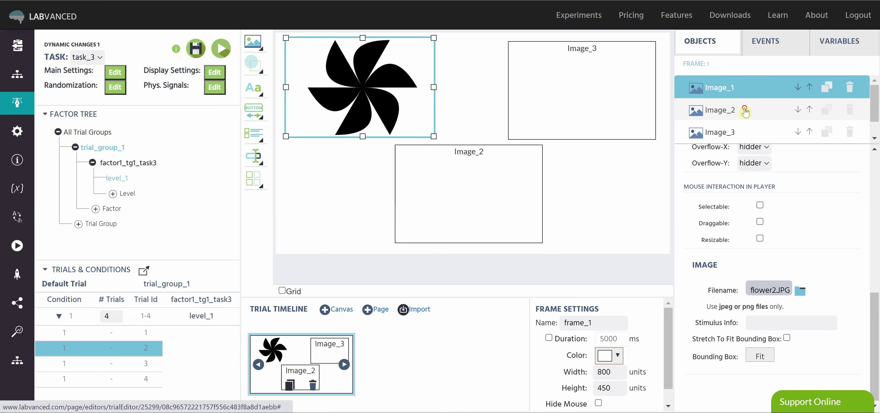
Step: Assign the file flower3.JPG to Image_2 in trial 2
click(745, 109)
click(788, 293)
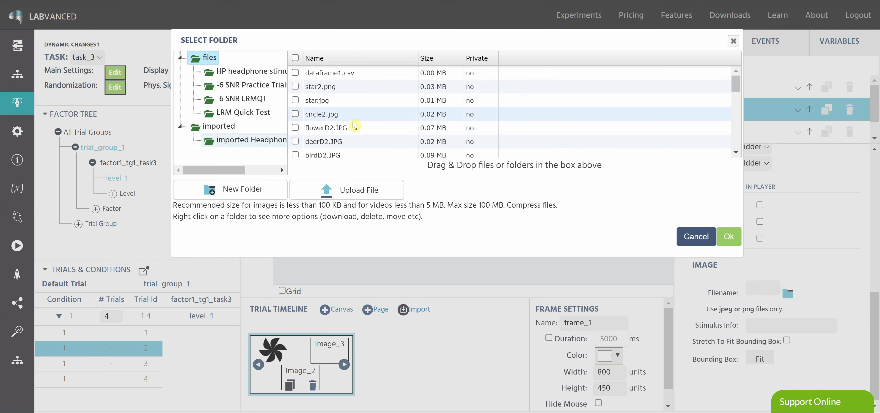
scroll(358, 122, down, 3)
click(311, 123)
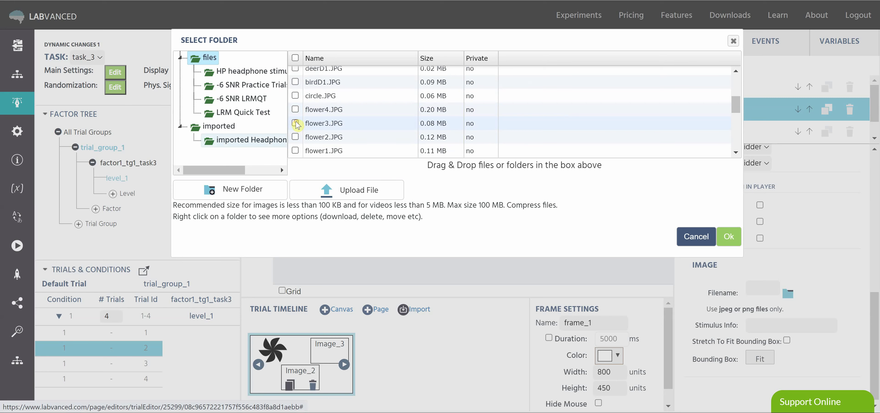
click(725, 240)
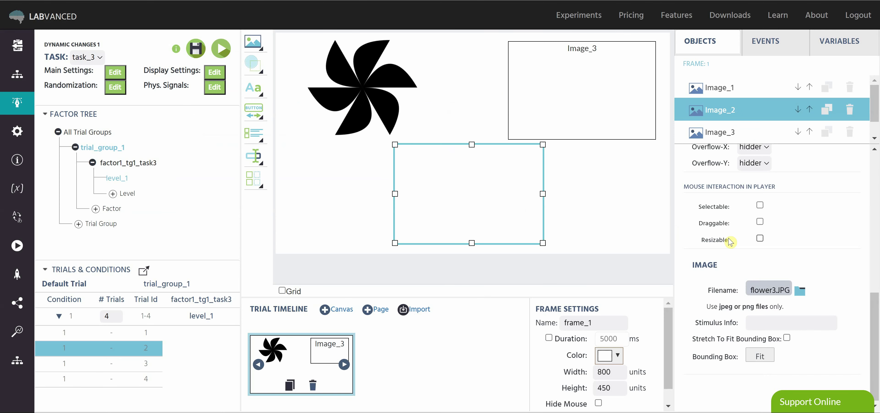
Step: Assign the file star.jpg to Image_3 in trial 2
click(740, 127)
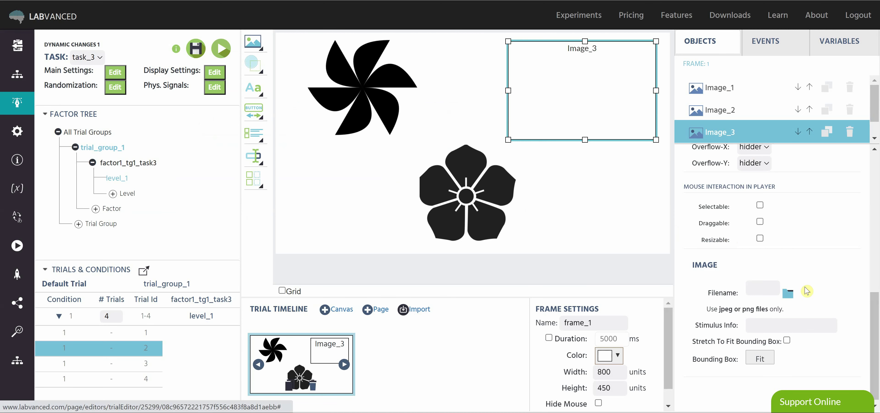
click(787, 295)
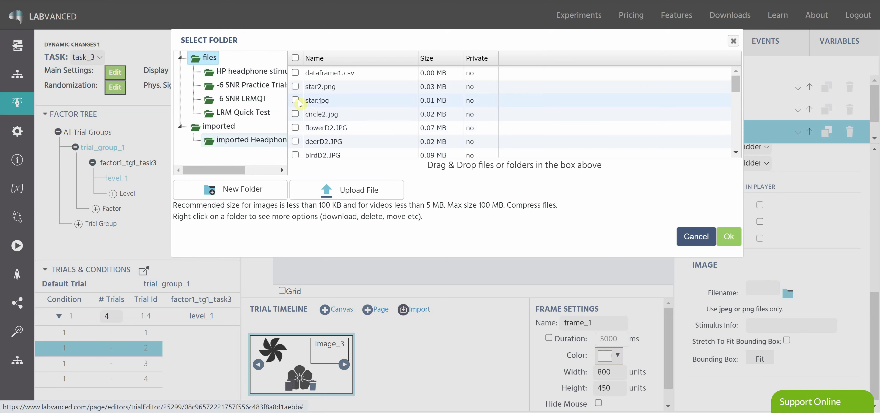
click(295, 100)
click(728, 237)
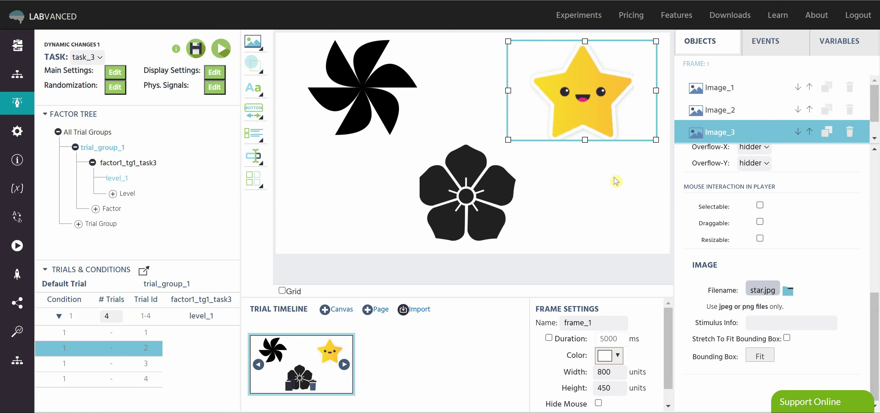
Step: Move the invisible element in trial 2 over the star picture, to about X 486, Y 36
scroll(734, 130, down, 1)
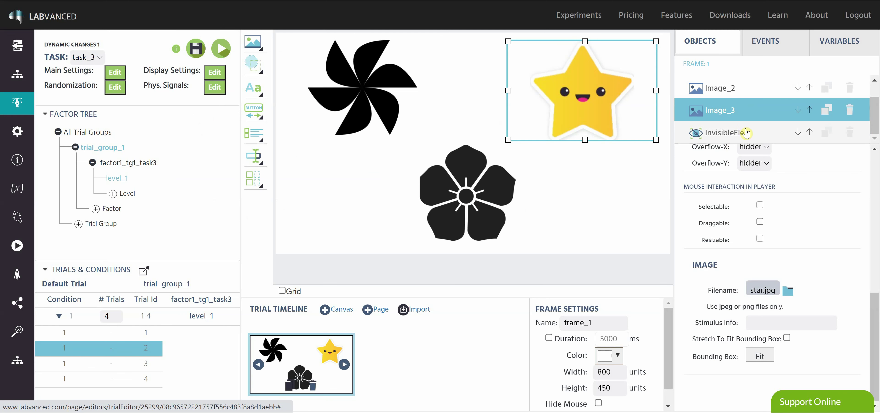
click(734, 132)
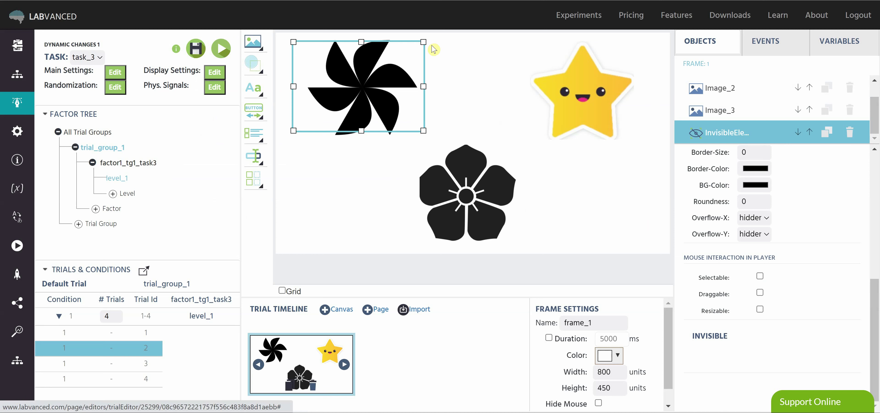
drag(418, 42, 640, 50)
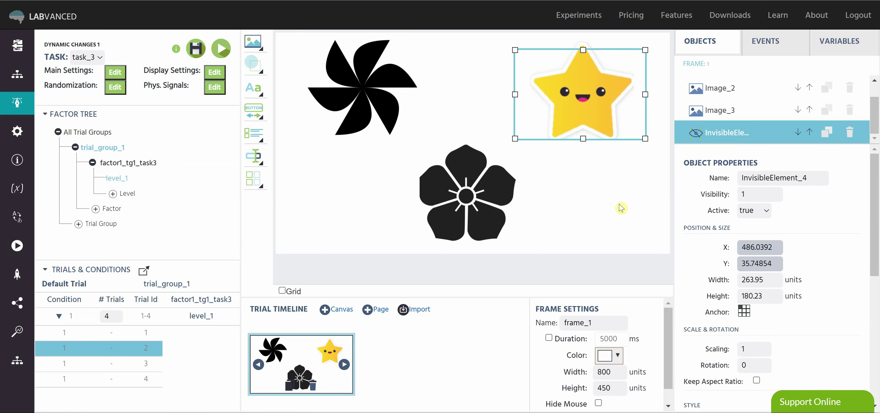
click(297, 244)
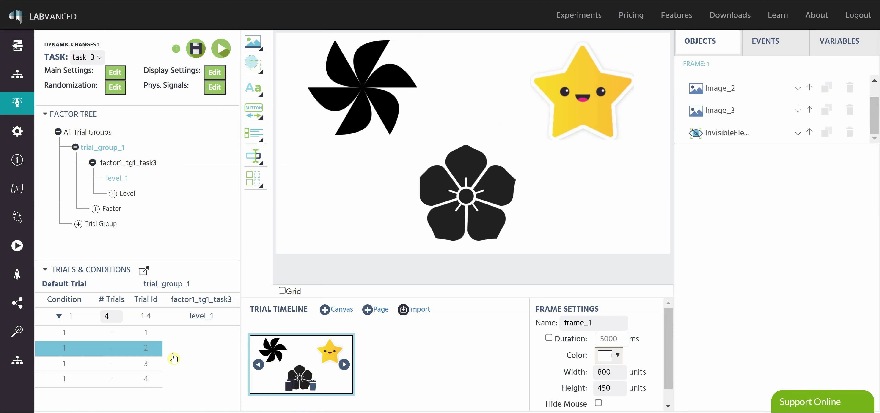
Step: Open trial 3 and assign the file cat3.JPG to its Image_1
click(148, 364)
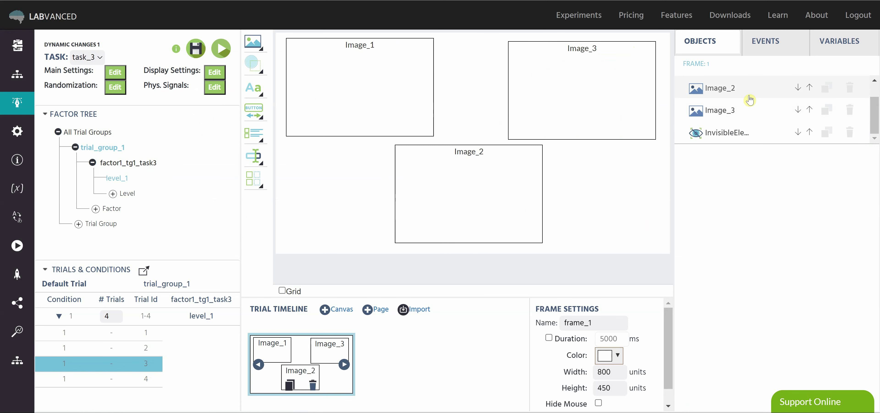
scroll(750, 100, up, 1)
click(746, 89)
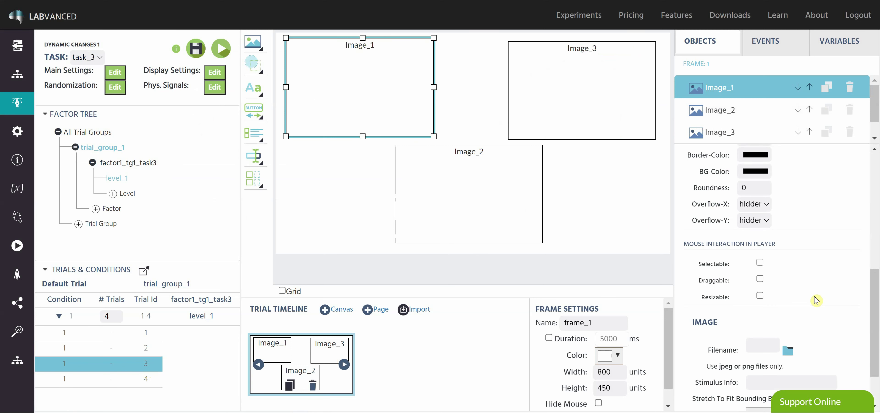
scroll(817, 301, down, 2)
click(788, 291)
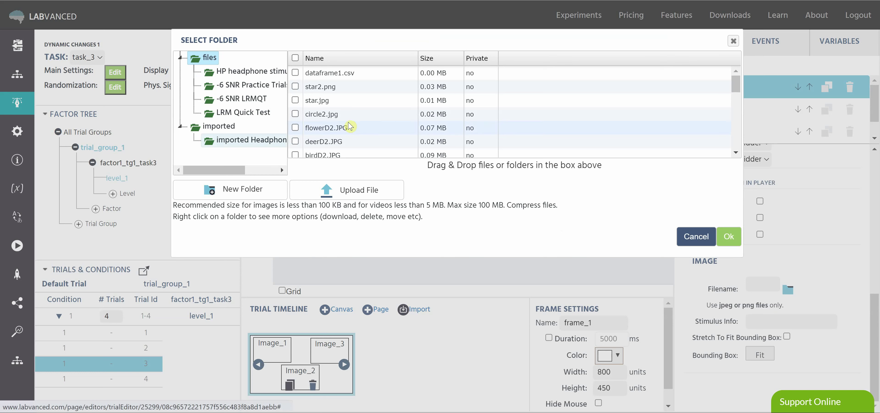
scroll(345, 128, down, 5)
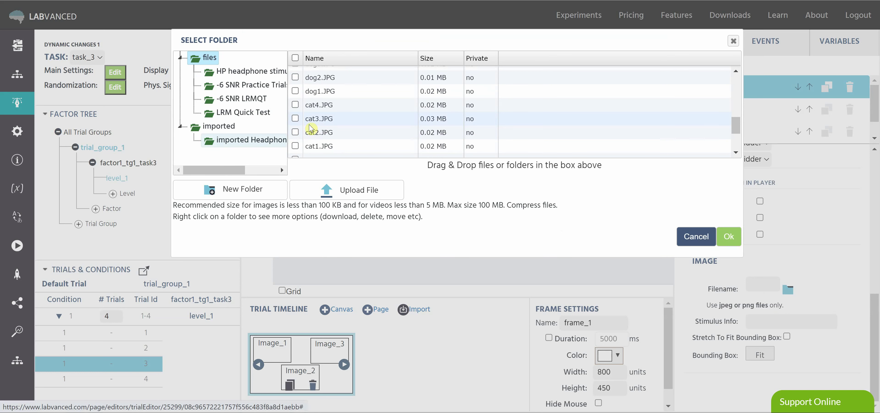
click(293, 120)
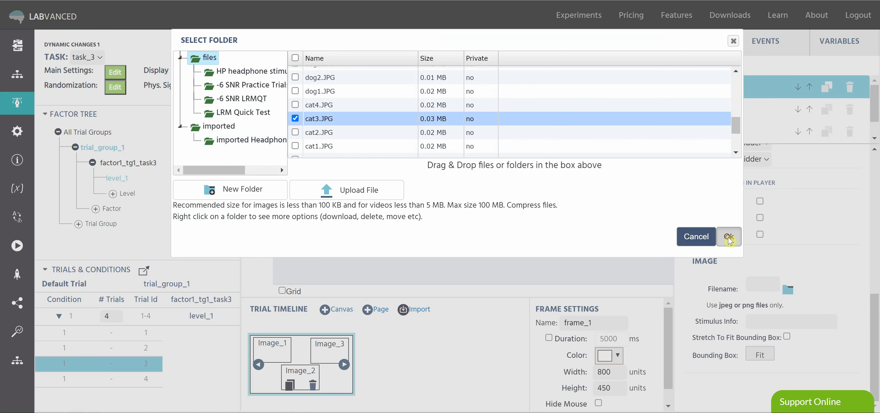
click(727, 236)
Step: Assign the file dog3.JPG to Image_2 in trial 3
click(733, 111)
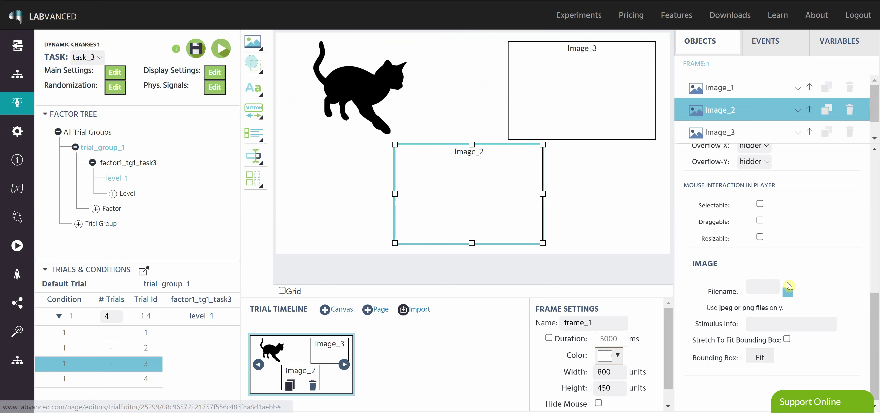
click(788, 293)
scroll(314, 128, down, 4)
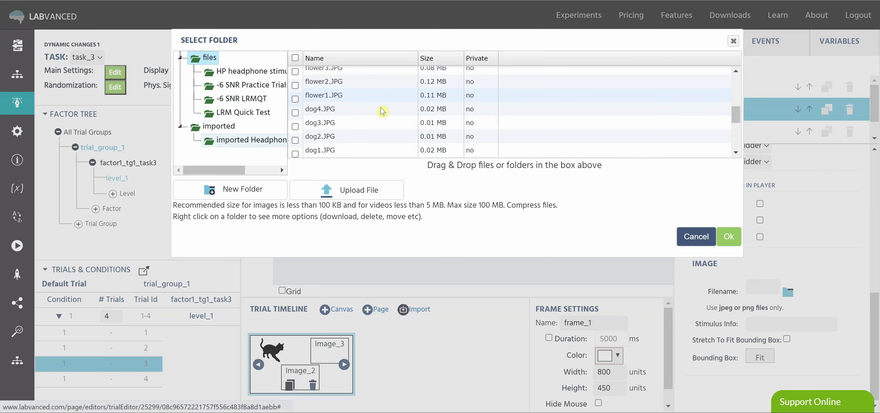
click(295, 121)
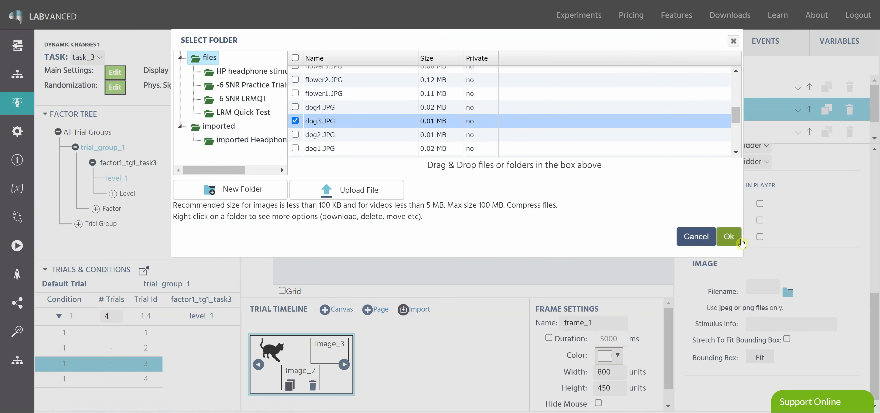
click(728, 237)
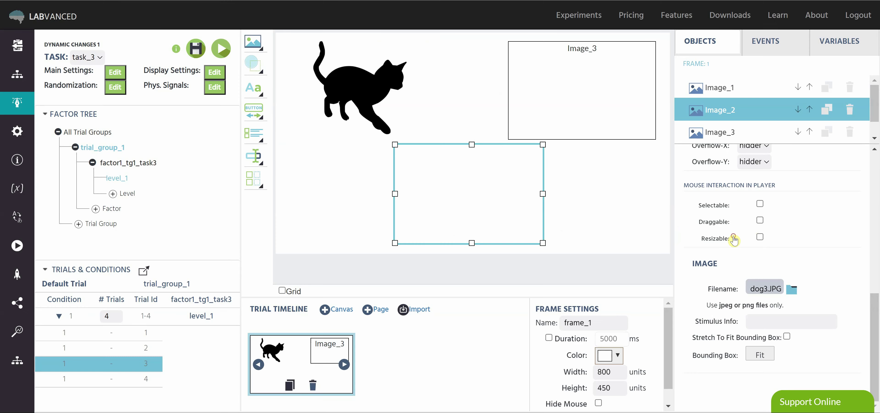
Step: Assign flowerD2.JPG to Image_3 in trial 3 and move the invisible element over that picture, to about X 497, Y 24
click(741, 132)
click(788, 294)
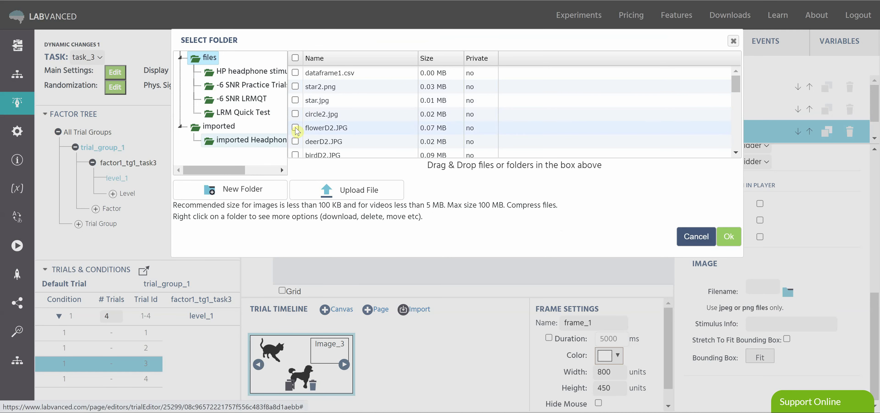
click(295, 128)
click(727, 237)
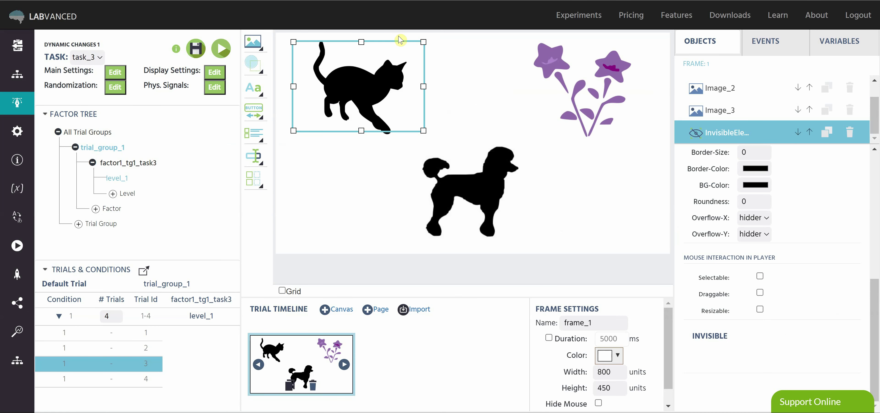
drag(402, 44, 629, 45)
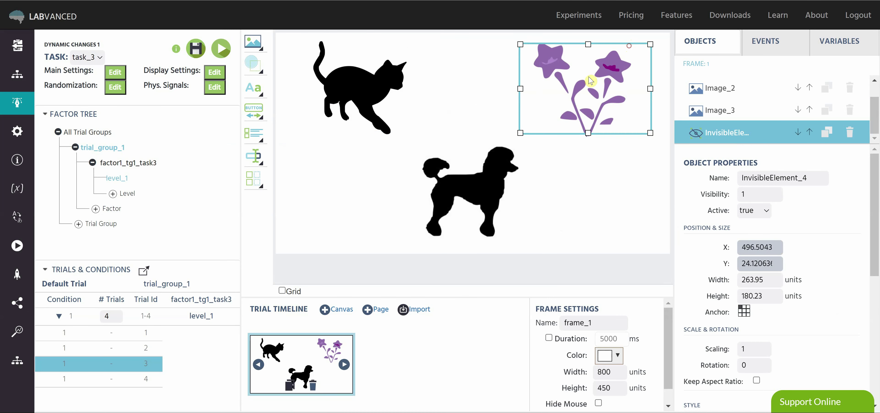
Step: Open trial 4 and assign the file birdD1.JPG to its Image_1
click(72, 378)
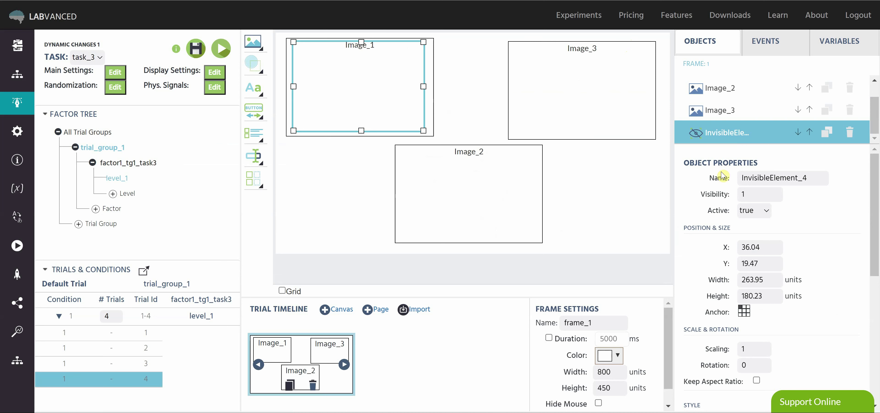
scroll(749, 101, up, 1)
click(734, 90)
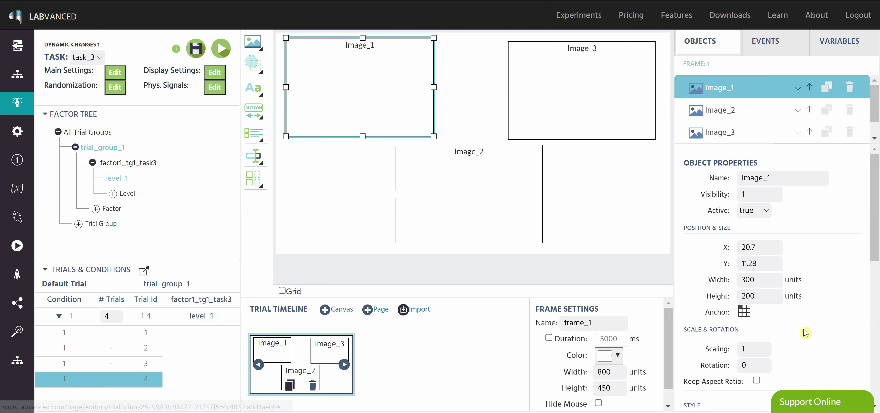
scroll(799, 322, down, 5)
scroll(799, 322, down, 4)
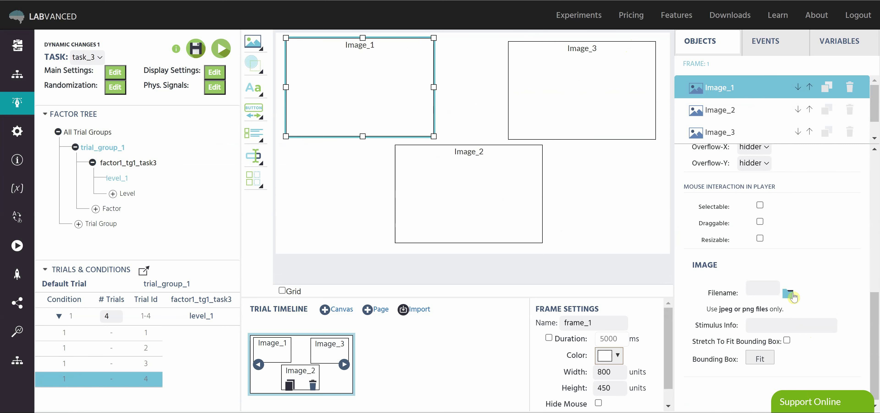
click(789, 294)
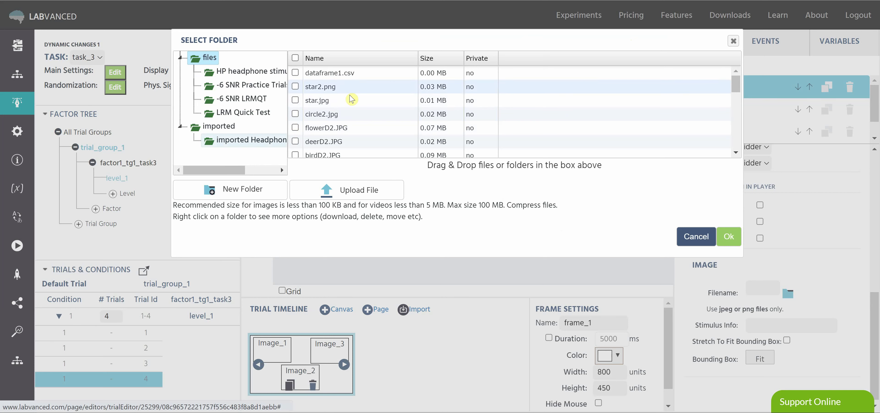
scroll(338, 113, down, 2)
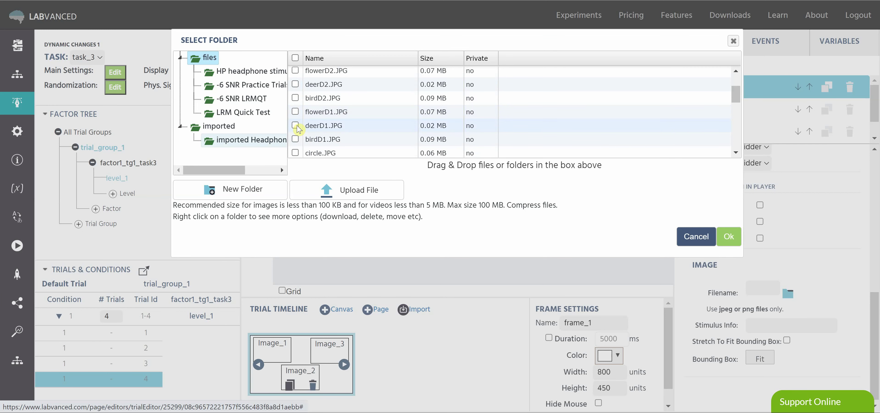
click(294, 140)
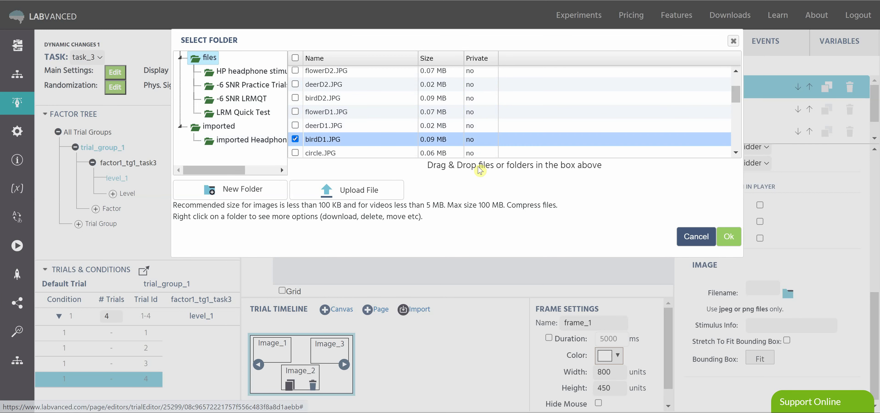
click(720, 236)
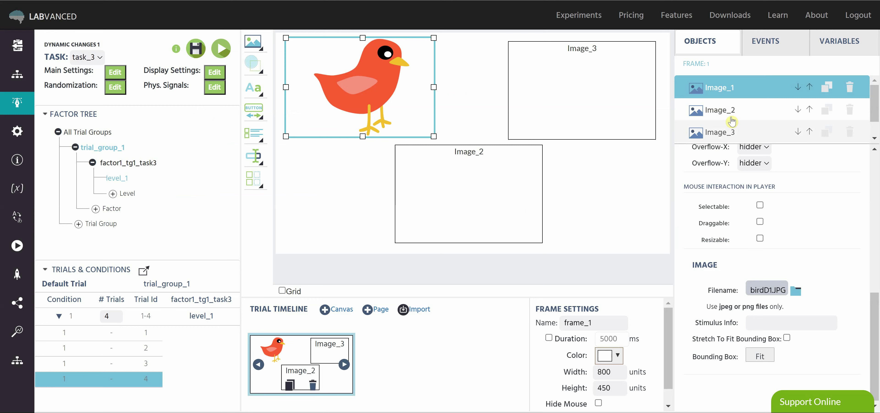
Step: Assign the file cat3.JPG to Image_2 in trial 4
click(737, 112)
click(788, 290)
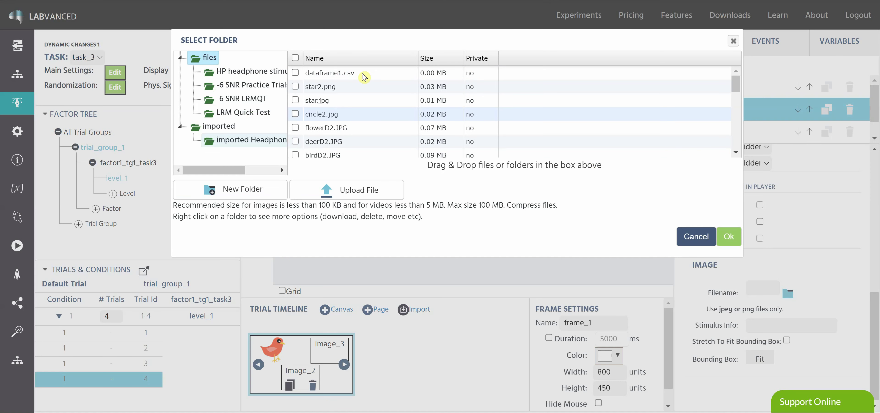
scroll(357, 91, down, 5)
click(295, 119)
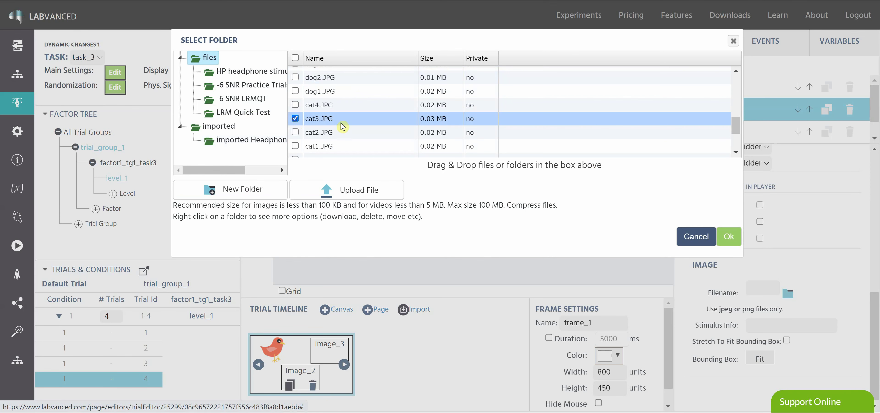
click(729, 236)
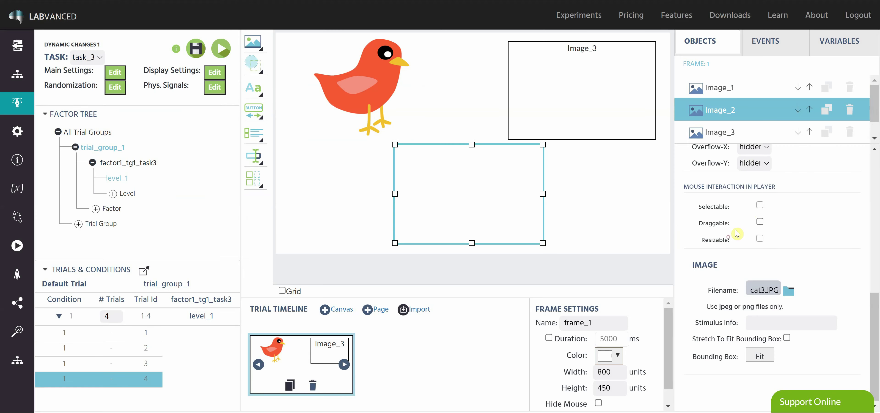
Step: Assign the file cat4.JPG to Image_3 in trial 4 and check the placement of the invisible element against the bird picture
click(737, 128)
click(787, 293)
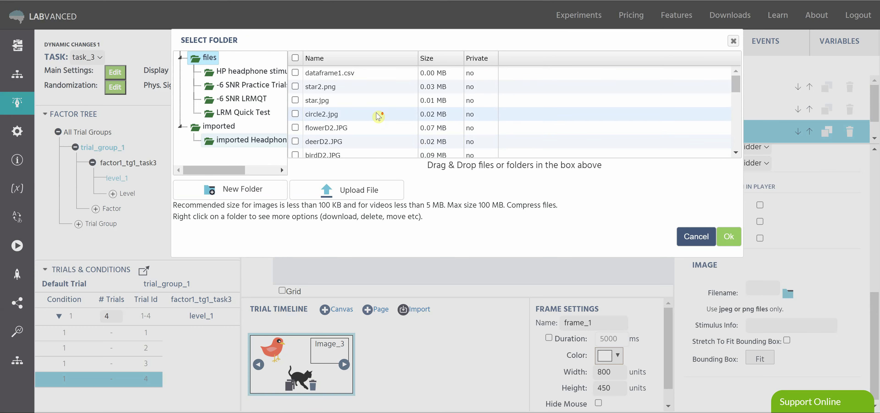
scroll(365, 114, down, 5)
scroll(309, 133, down, 2)
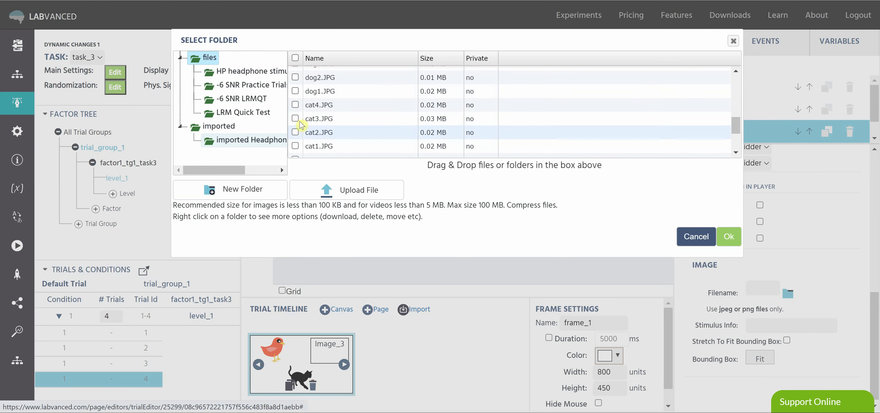
click(295, 105)
click(728, 238)
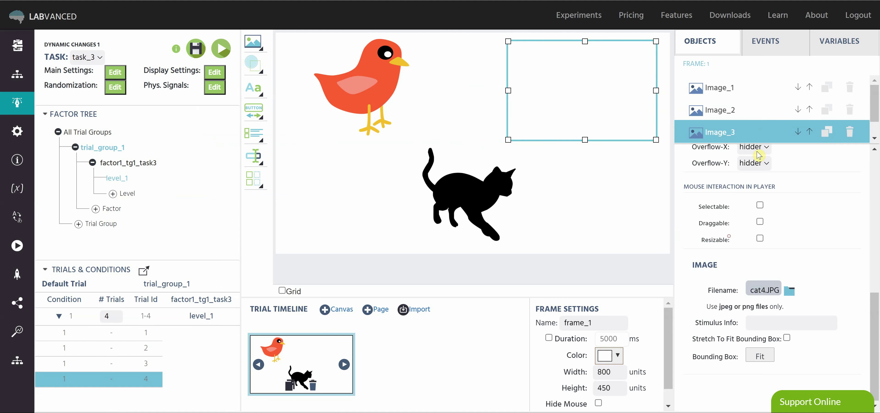
click(746, 130)
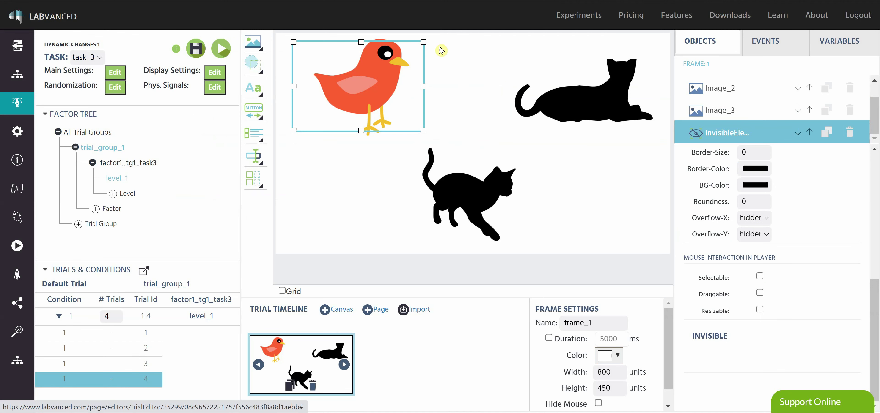
click(309, 240)
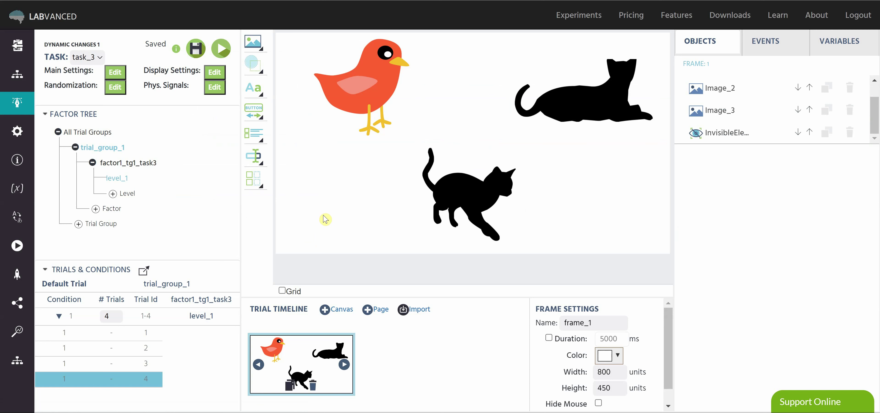
Step: Review the frame's list of four events and open the properties of event_4
click(796, 52)
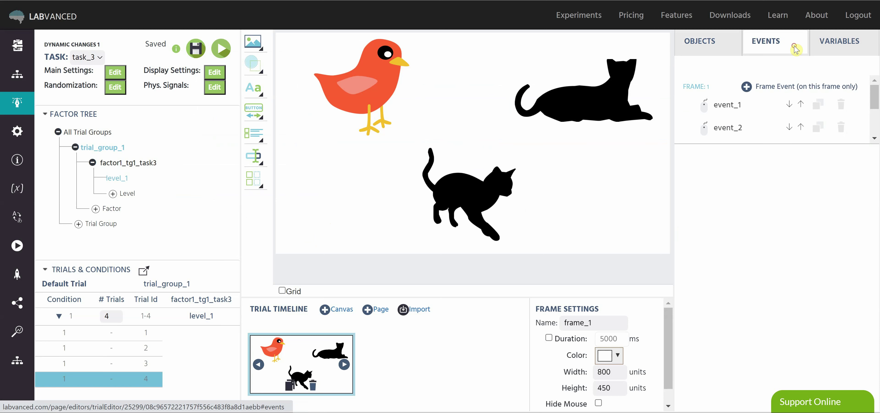
scroll(760, 112, down, 2)
scroll(760, 116, down, 1)
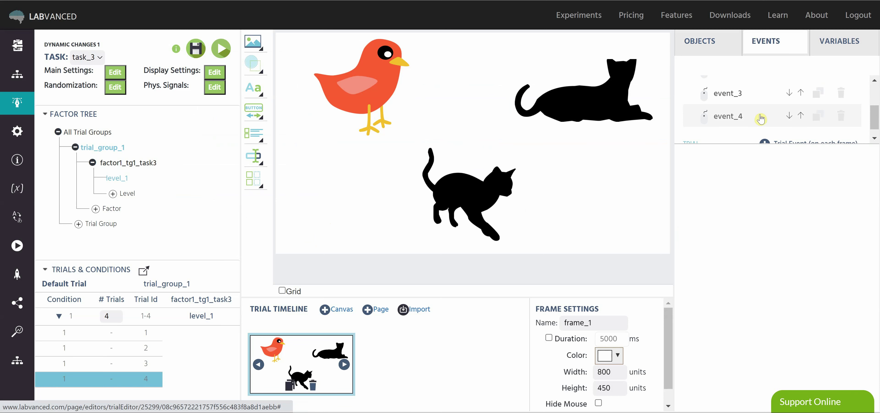
scroll(760, 117, up, 3)
scroll(754, 113, down, 4)
click(752, 111)
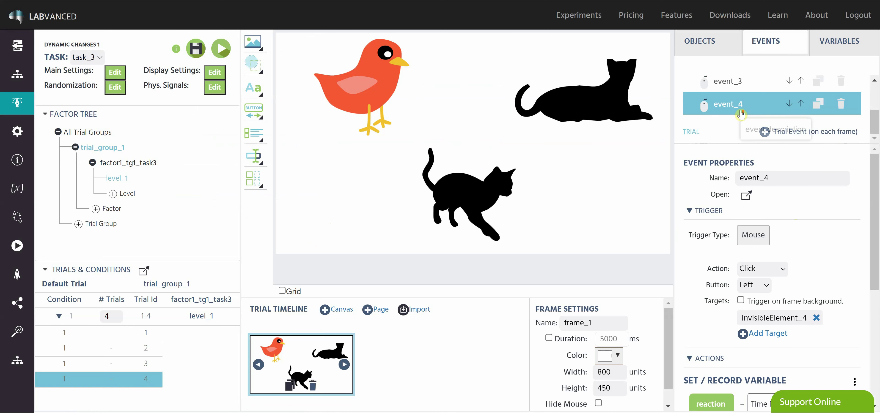
scroll(734, 102, up, 2)
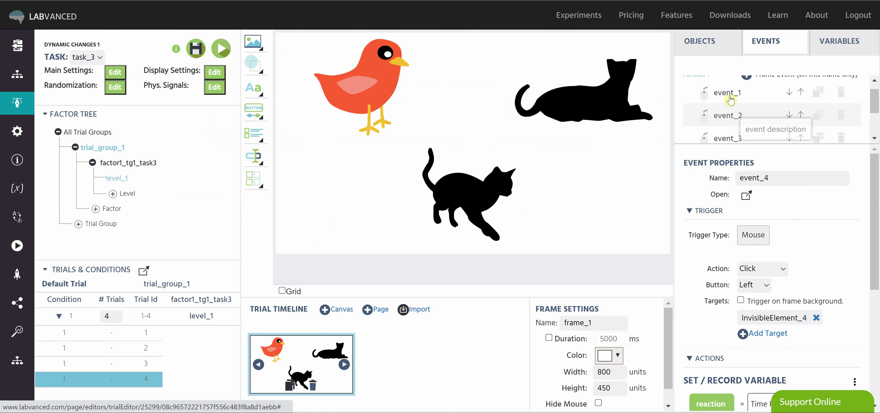
Step: Save the task and start a test run of the experiment
click(195, 49)
click(217, 51)
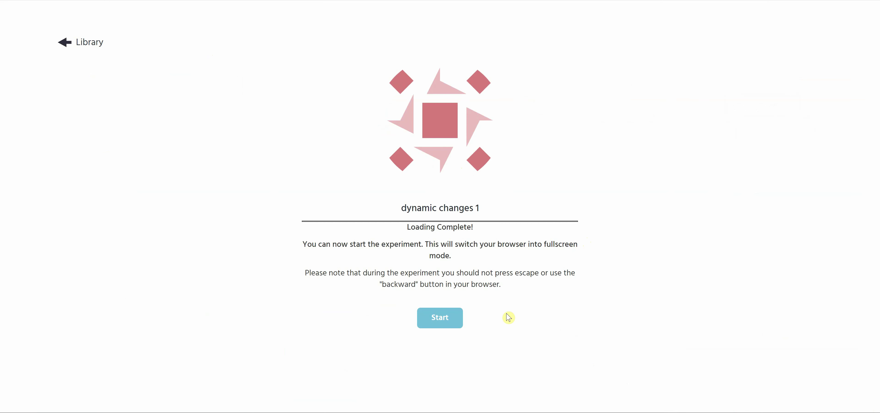
click(447, 324)
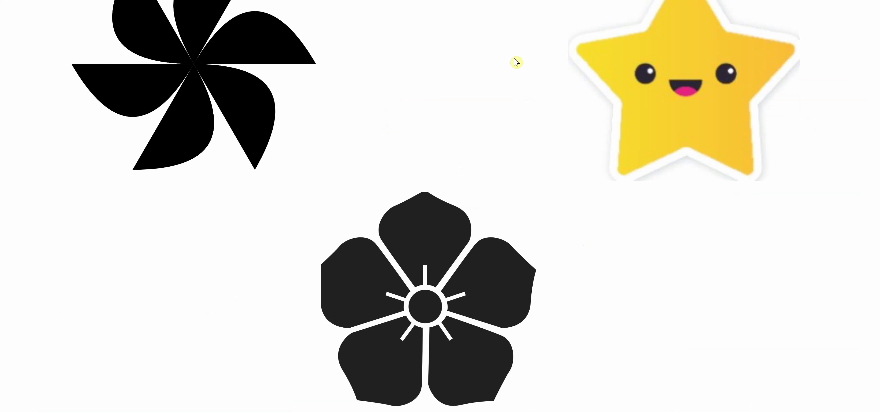
Step: Play the first two test trials, choosing the star in one and the walking cat, lying cat and bird in the other
click(688, 82)
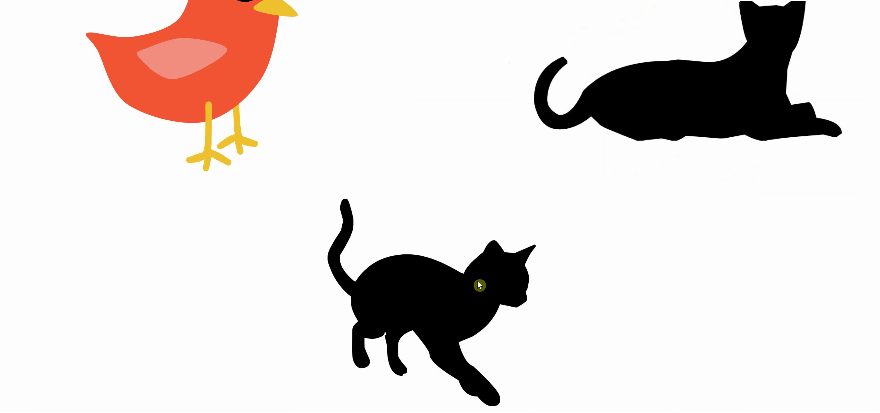
click(382, 305)
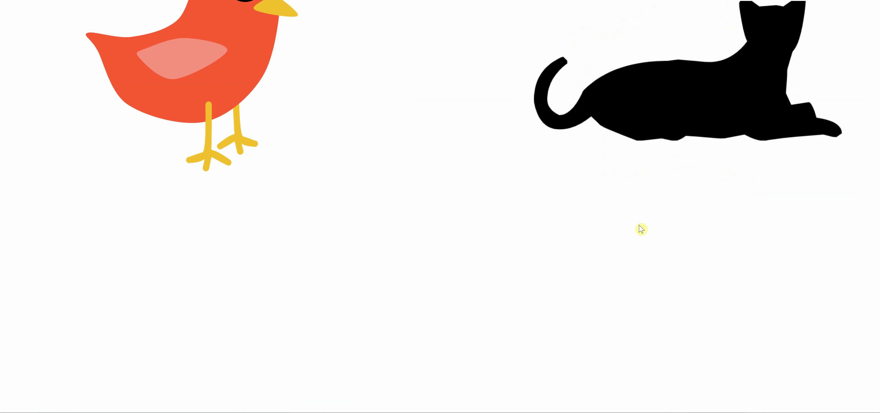
click(707, 113)
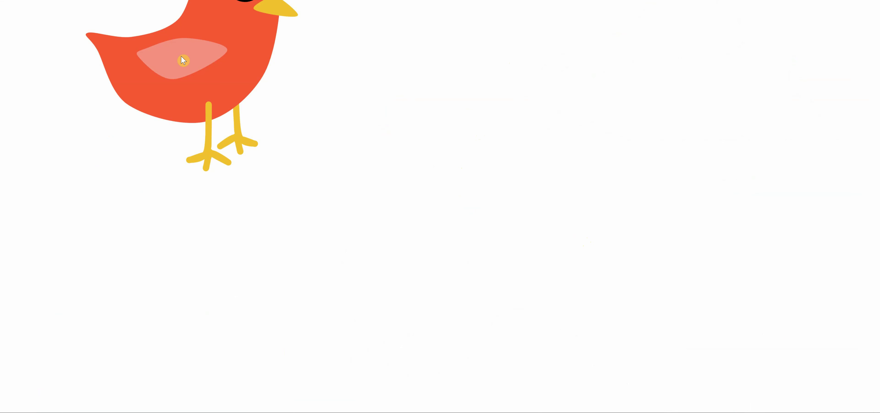
click(186, 62)
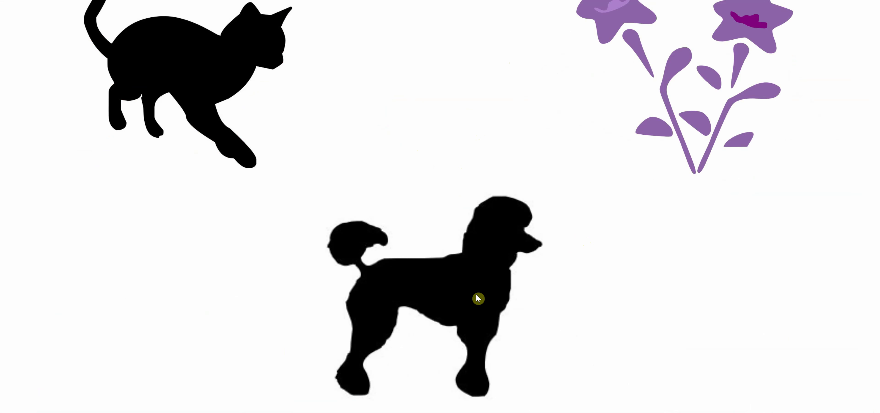
Step: Play the remaining two test trials, choosing the poodle and purple flower, and one of the matching deer followed by the differently posed deer
click(479, 305)
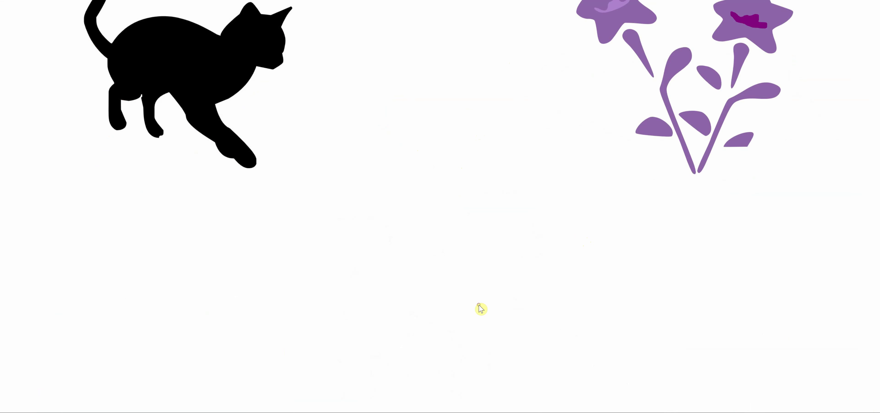
click(702, 89)
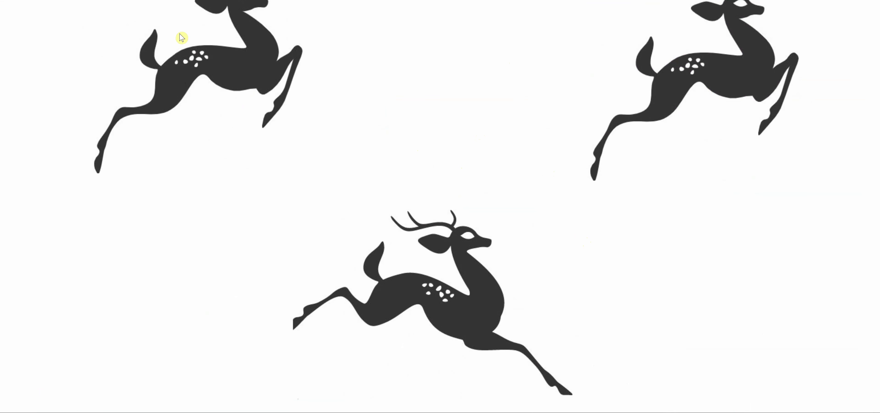
click(207, 65)
click(433, 292)
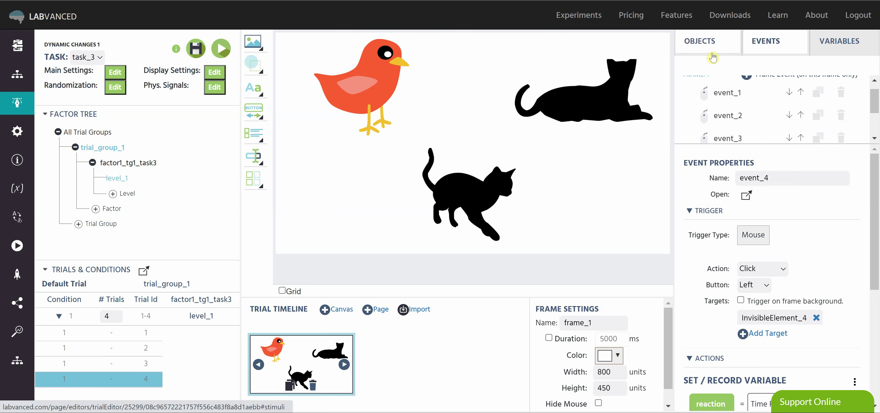
Step: Open event_1 and review its mouse trigger, target image and object property action
click(752, 99)
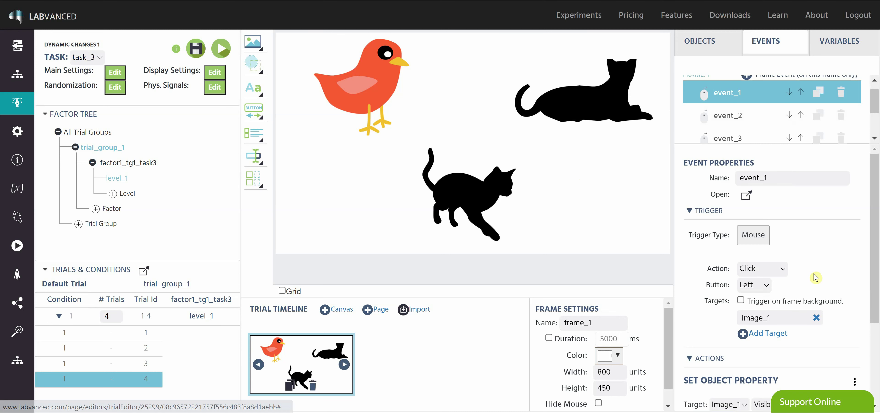
scroll(748, 319, down, 3)
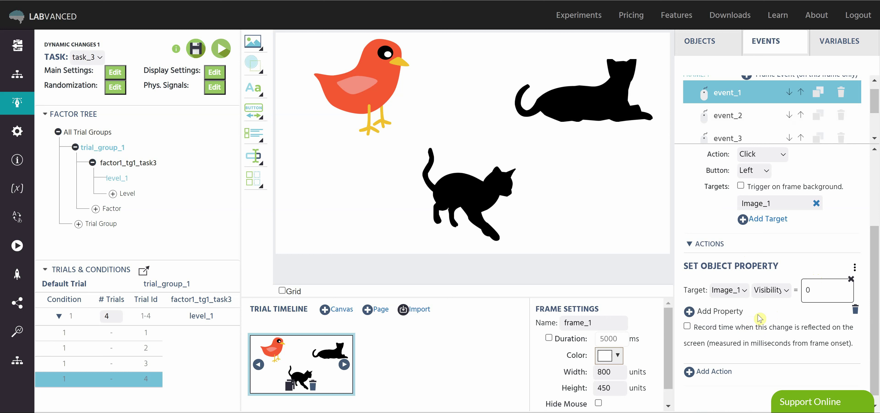
scroll(797, 236, up, 1)
scroll(798, 235, up, 3)
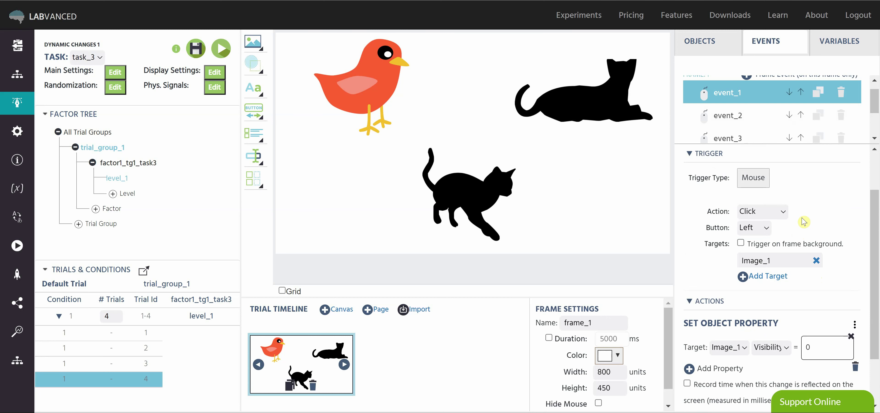